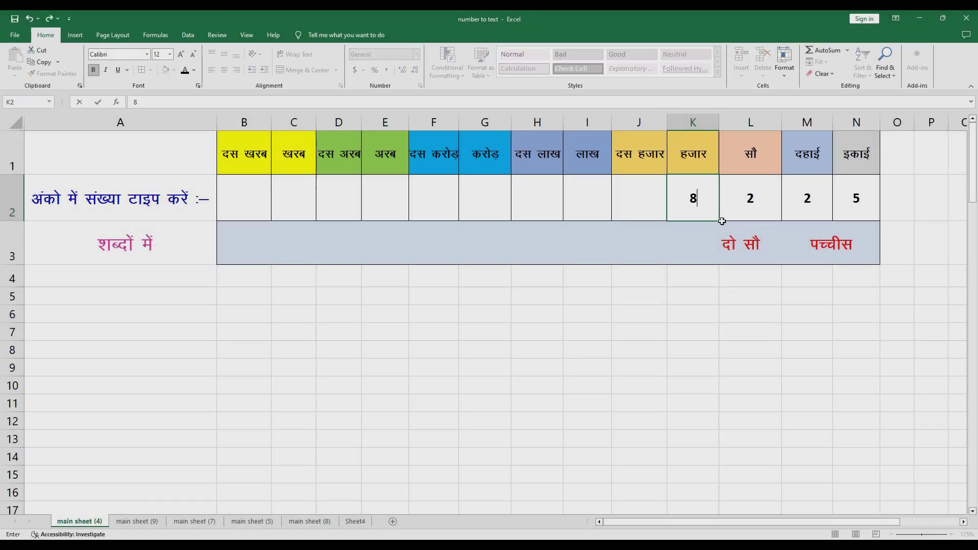
- Type a series of digits leftward across row 2 of the current sheet
key(Left)
key(2)
key(Left)
key(0)
key(Left)
key(3)
key(Left)
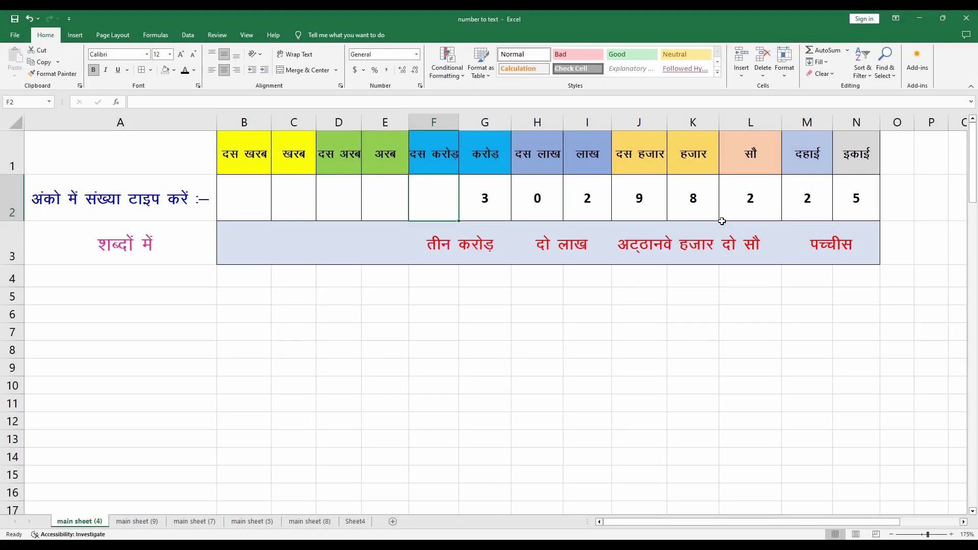
key(1)
key(Left)
key(2)
key(Left)
key(4)
key(Left)
key(7)
key(Left)
key(8)
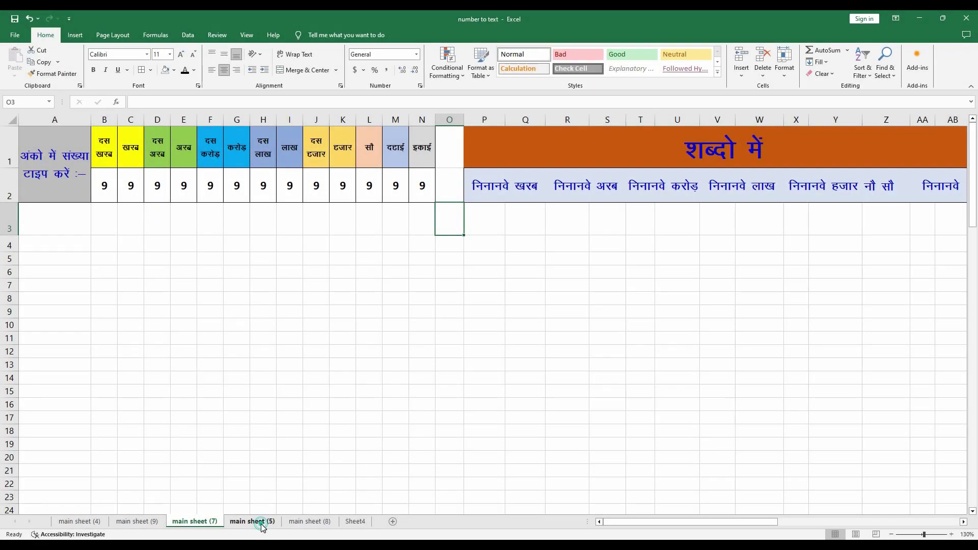
click(257, 522)
text(1)
text(	2)
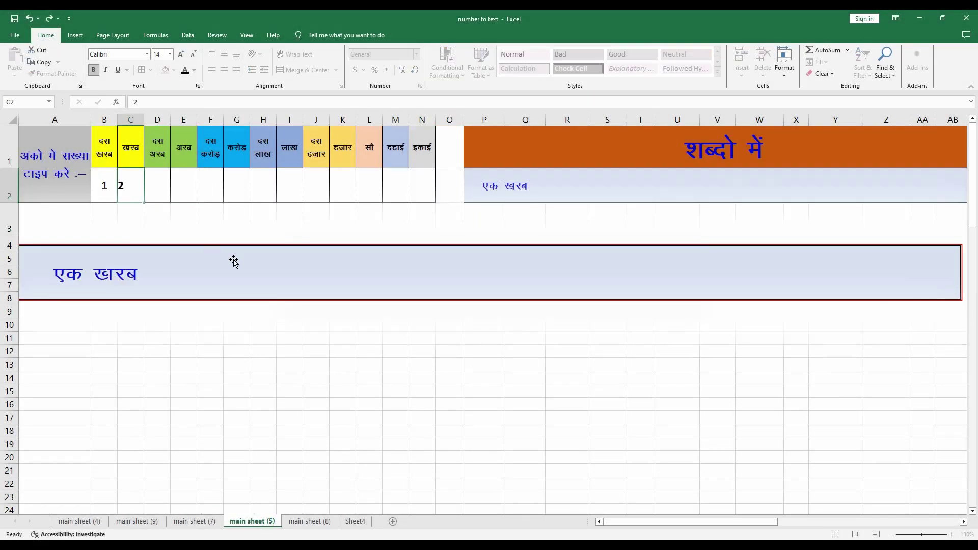
text(	4	5	8	7	9	6			3)
key(Left)
key(Left)
text(2		5	6	5	5)
key(Delete)
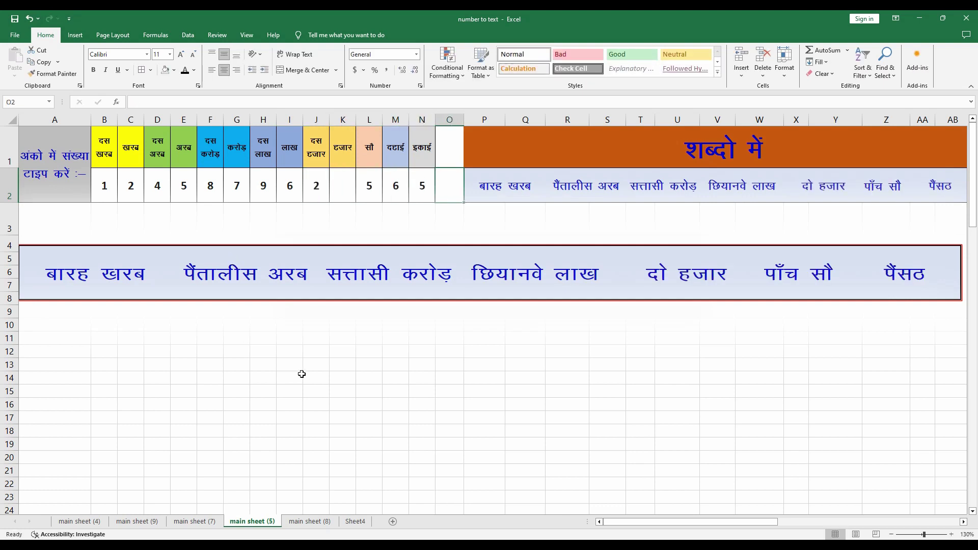
click(343, 186)
text(0)
key(Return)
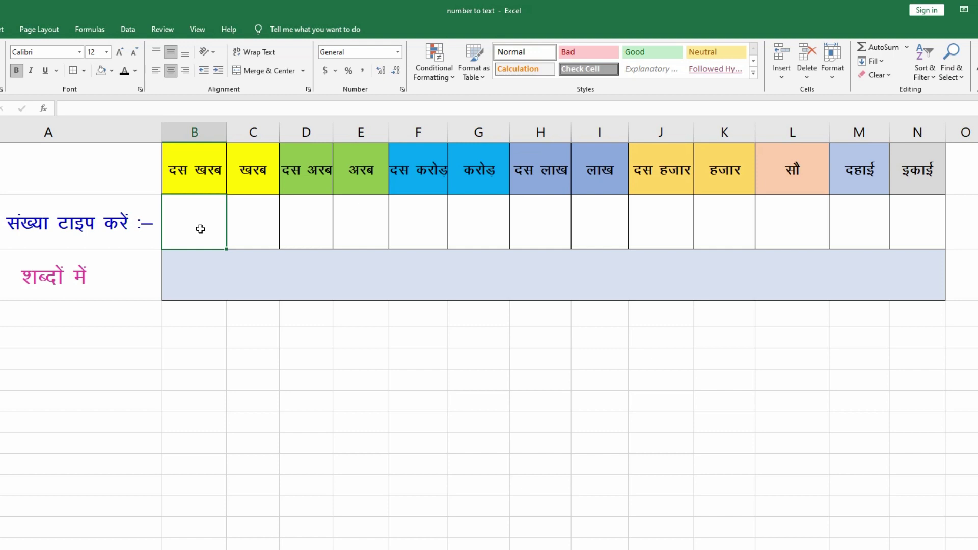
- Enter 2, 2, 5 in the सौ, दहाई and इकाई cells L2:N2
click(823, 242)
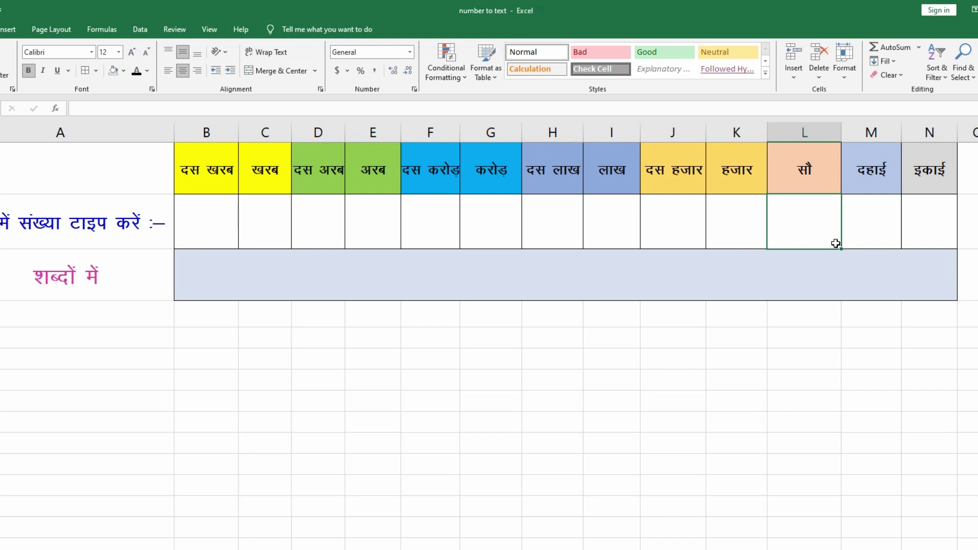
text(2)
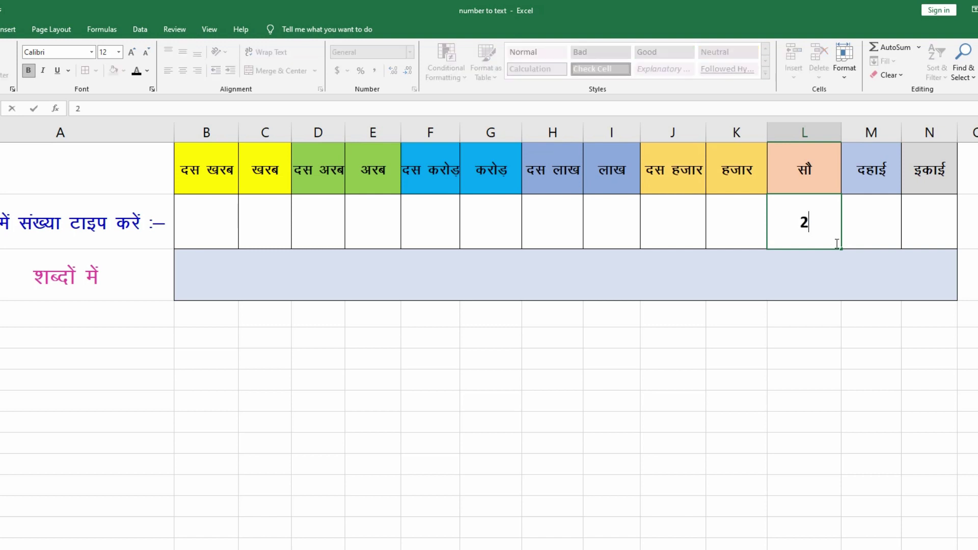
key(Tab)
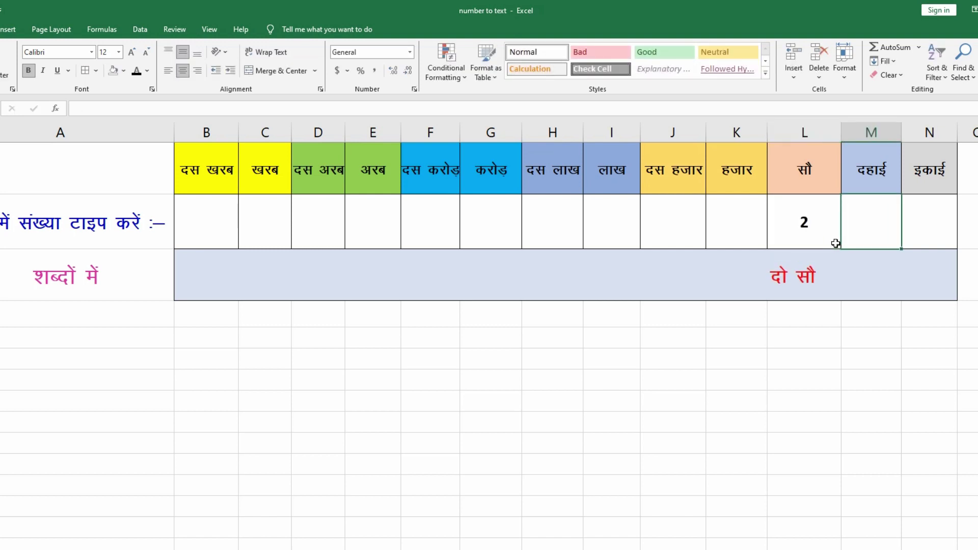
text(2)
key(Tab)
text(5)
key(Return)
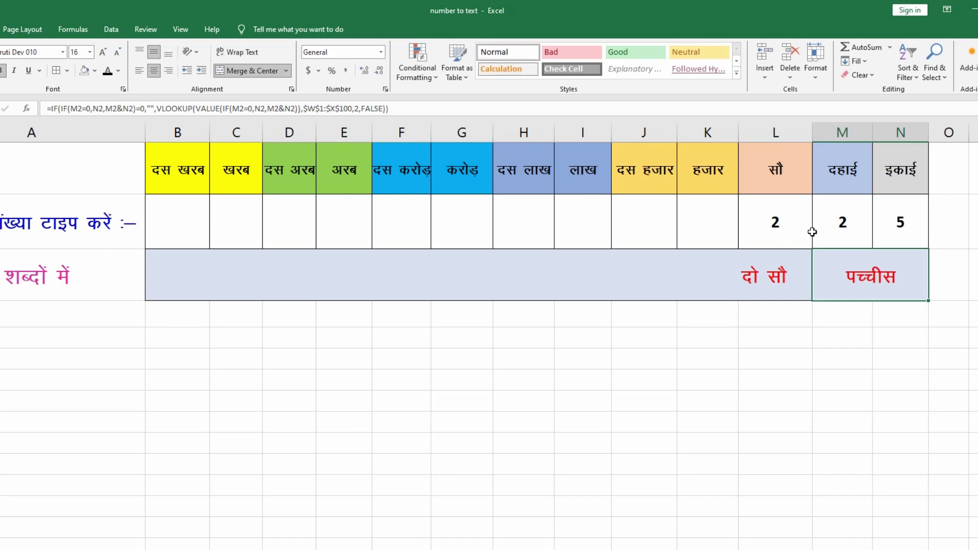
click(774, 379)
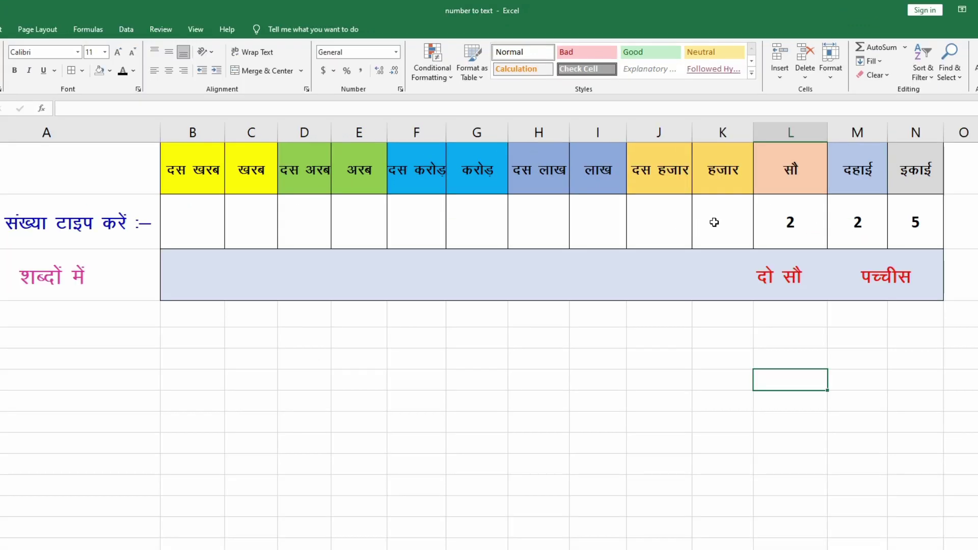
- Enter 8, 9, 2, 0, 3 leftward from the हजार cell K2 to the करोड़ cell
click(715, 222)
text(8)
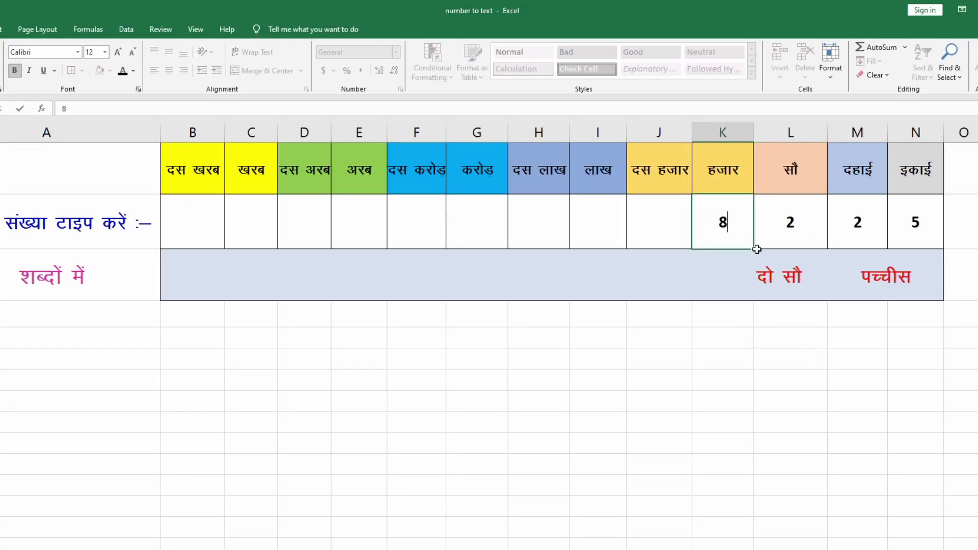
key(Left)
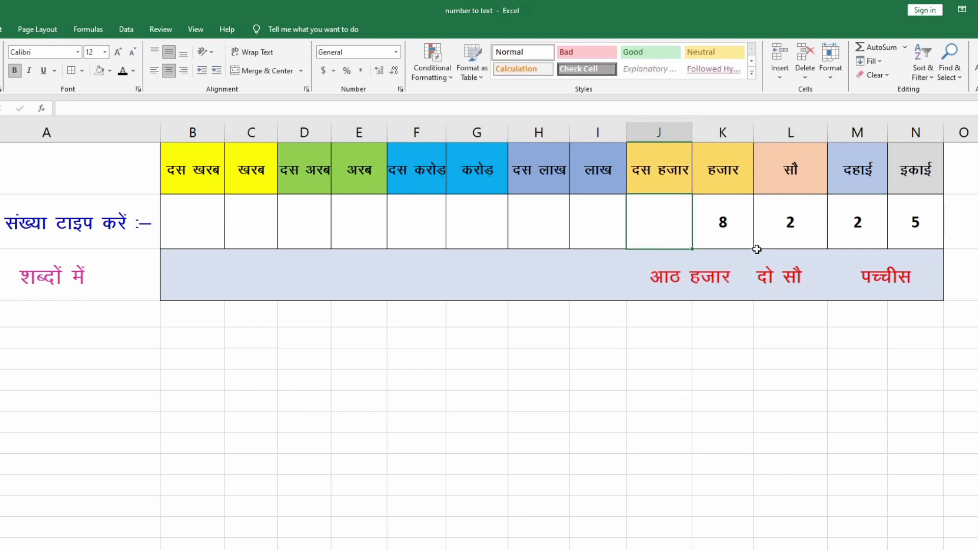
text(9)
key(Left)
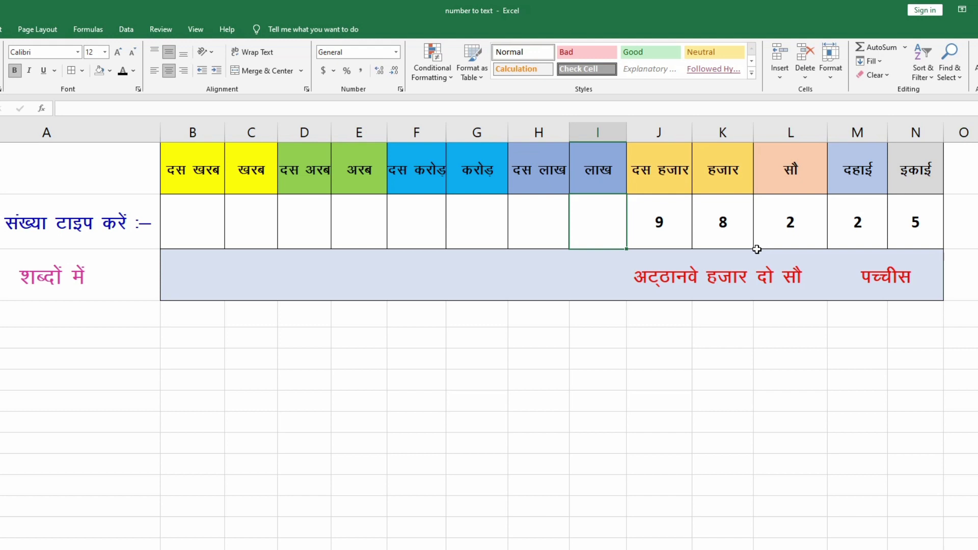
text(2)
key(Left)
text(0)
key(Left)
text(3)
key(Left)
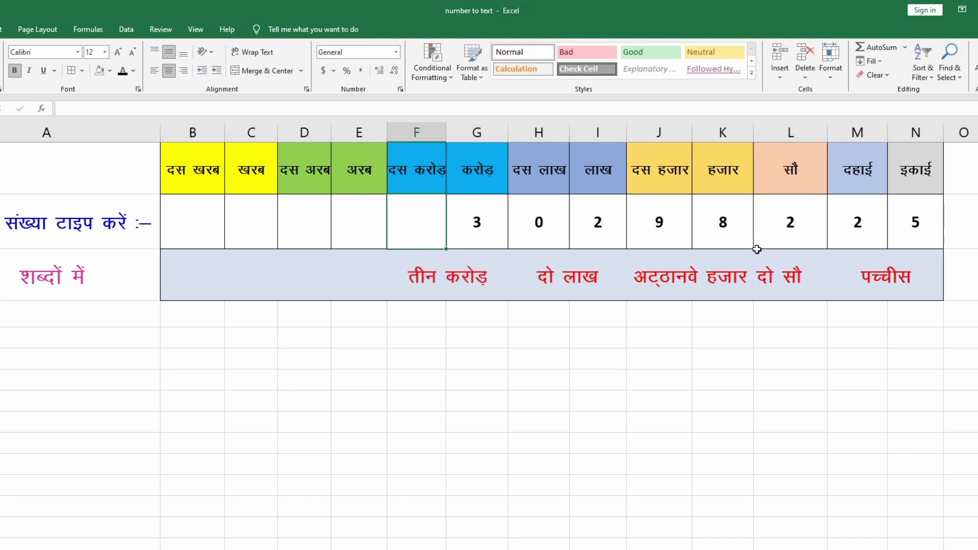
- Enter 1, 2, 4, 7, 8 leftward from दस करोड़ to the दस खरब cell B2
text(1)
key(Left)
text(2)
key(Left)
text(4)
key(Left)
text(7)
key(Left)
text(8)
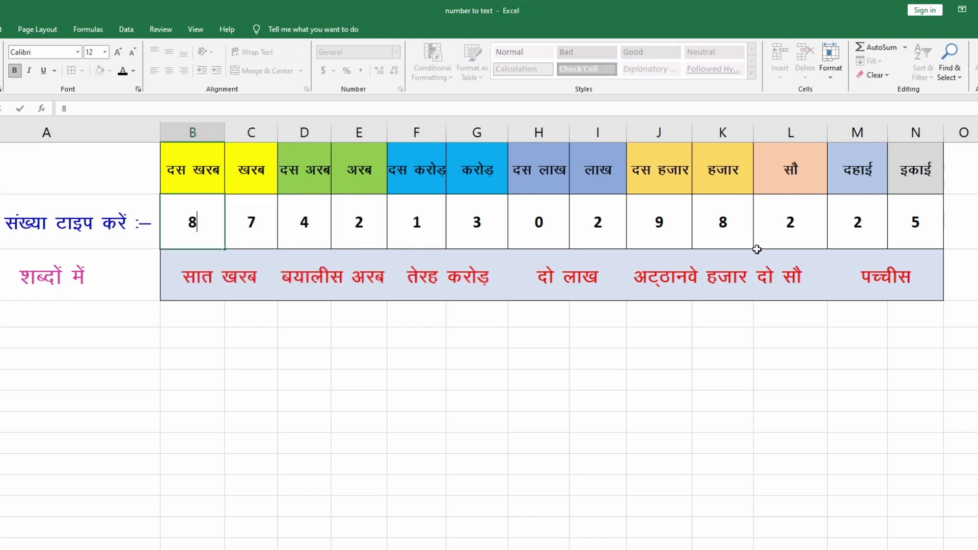
key(Return)
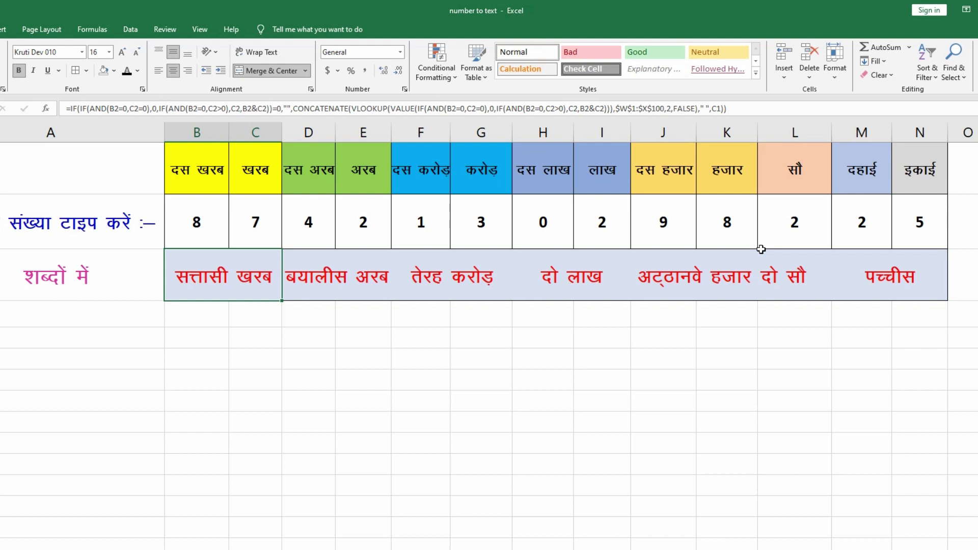
drag(195, 224, 887, 234)
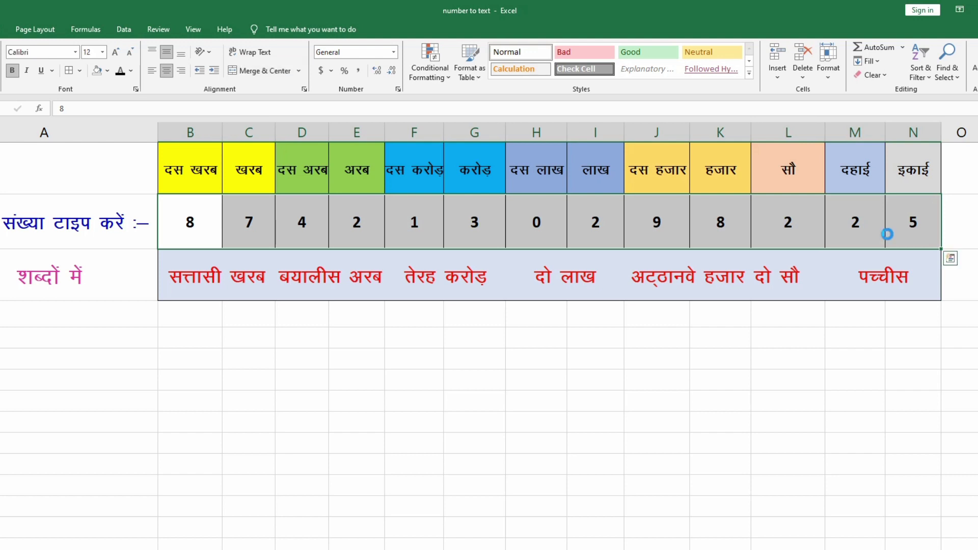
key(Delete)
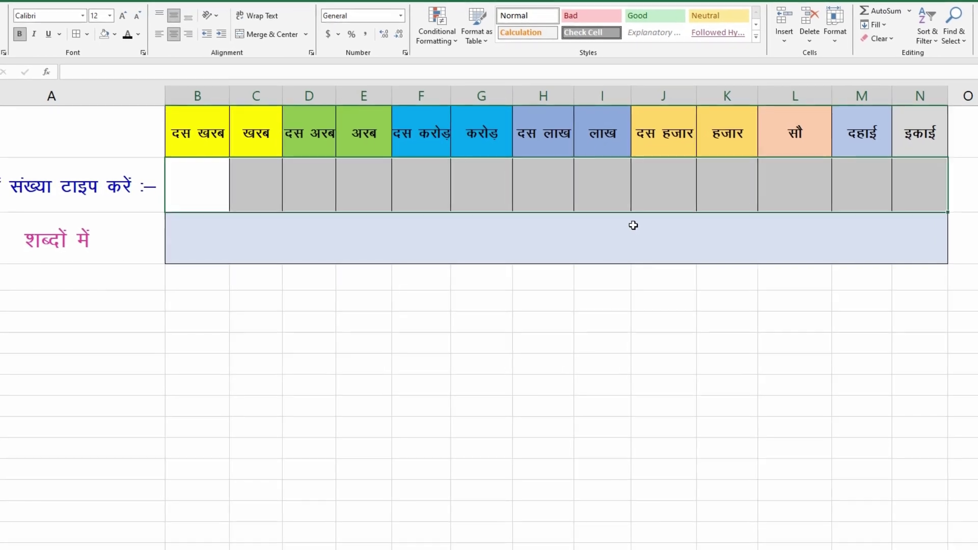
click(634, 335)
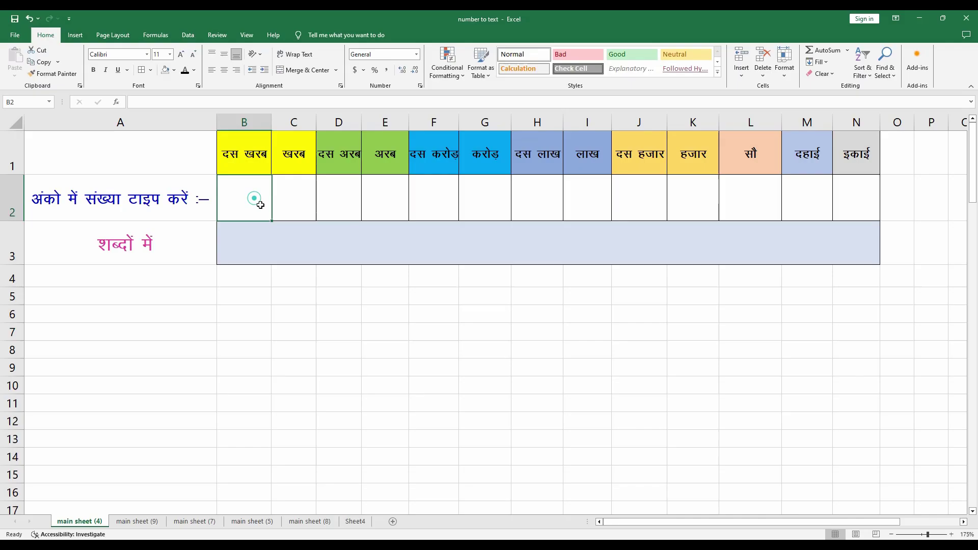
- Fill B2:N2 with 1 followed by zeros, then set the इकाई cell N2 to 1
click(326, 110)
text(1)
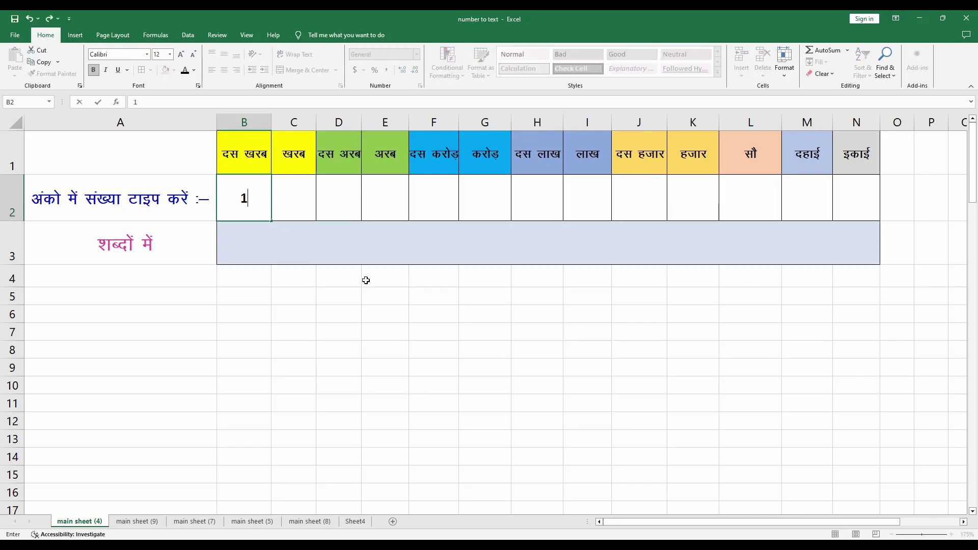
key(Tab)
text(0	0	0	0	0	0	0	0	0	0	0)
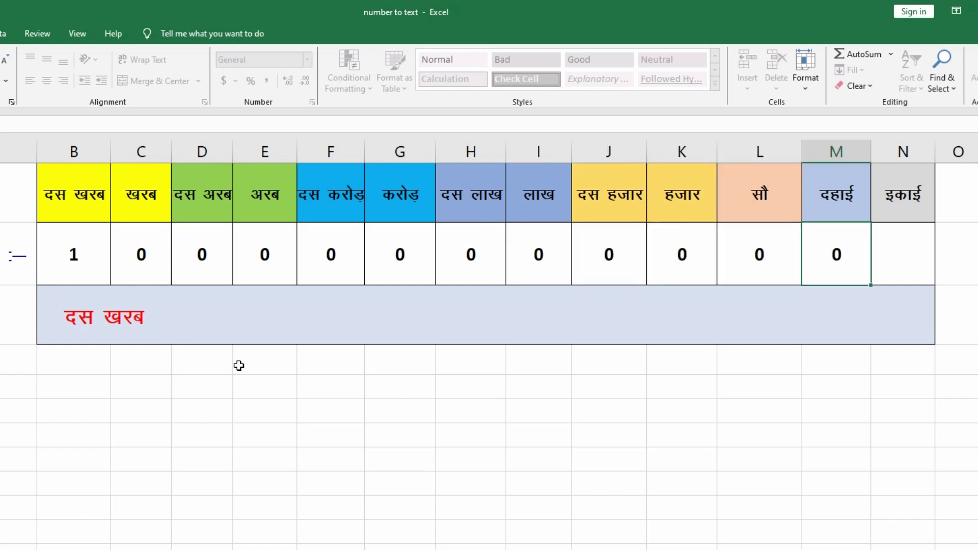
text(	0)
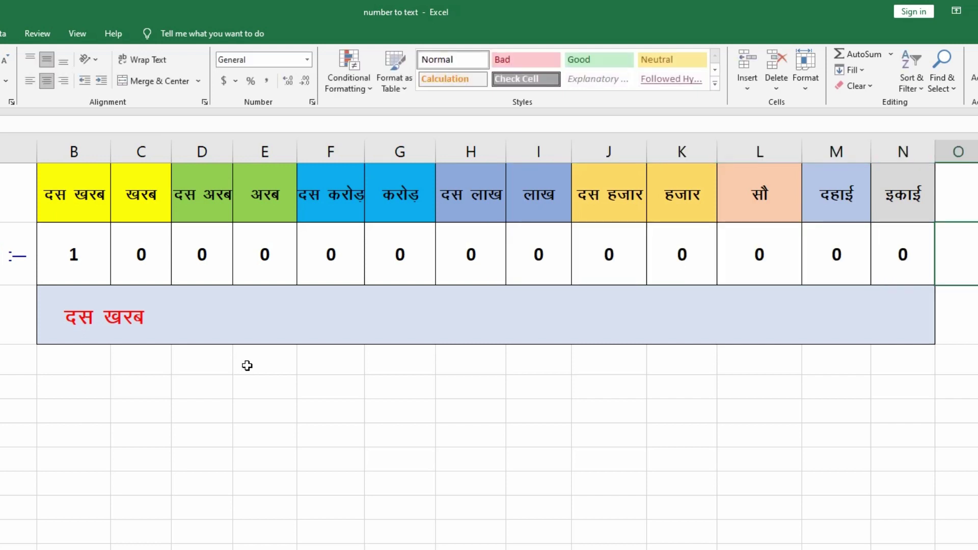
click(908, 258)
text(1)
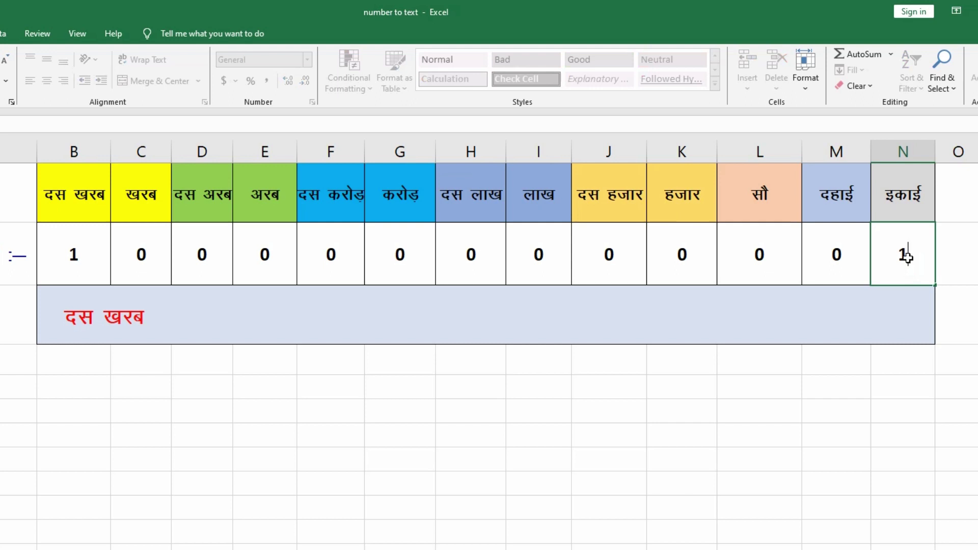
key(Return)
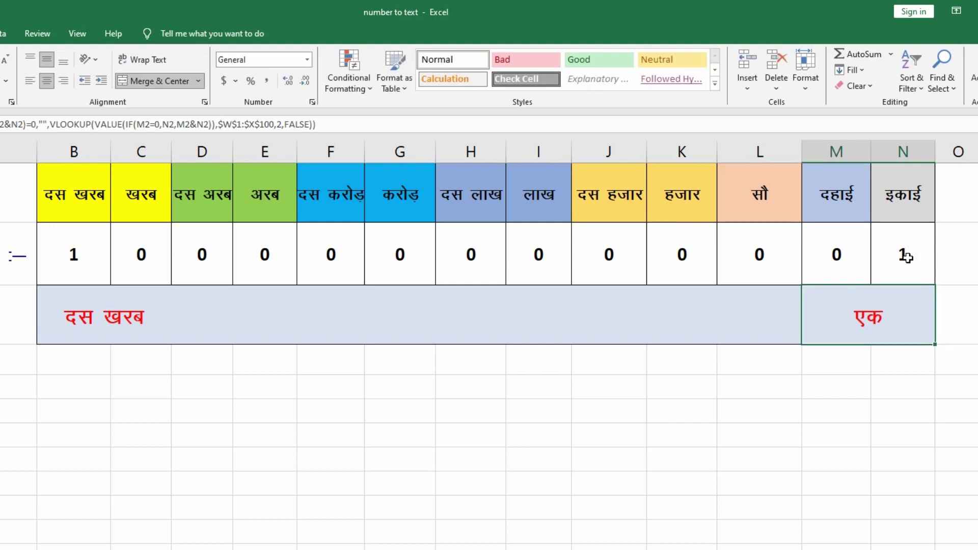
- Set the लाख digit to 2, and F2 and G2 to 2 and 5
click(523, 253)
text(2)
key(Return)
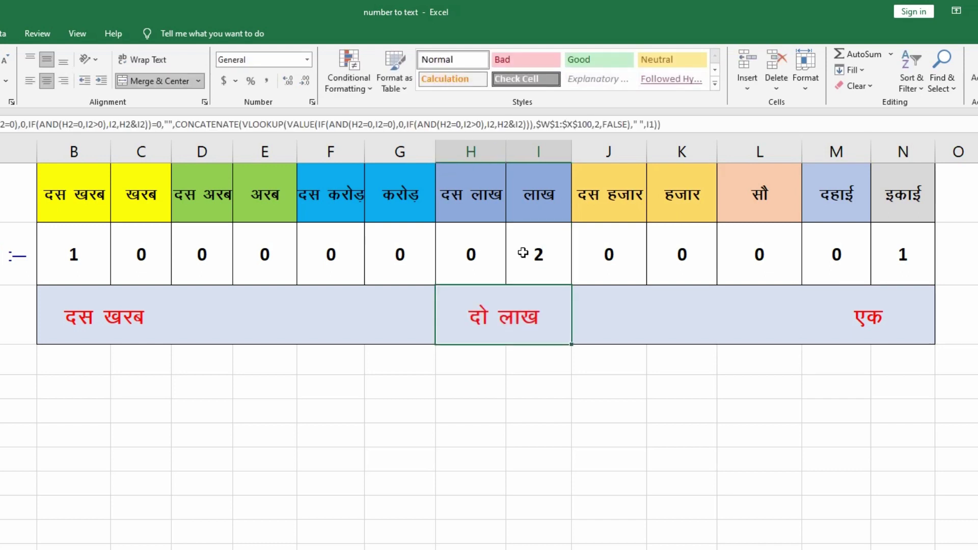
click(308, 255)
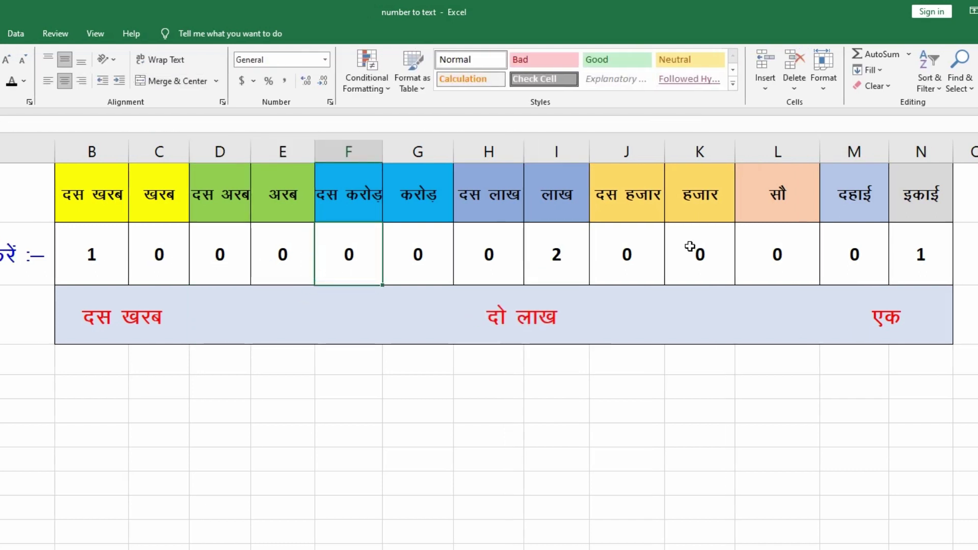
click(360, 266)
text(2)
key(Tab)
text(5)
key(Return)
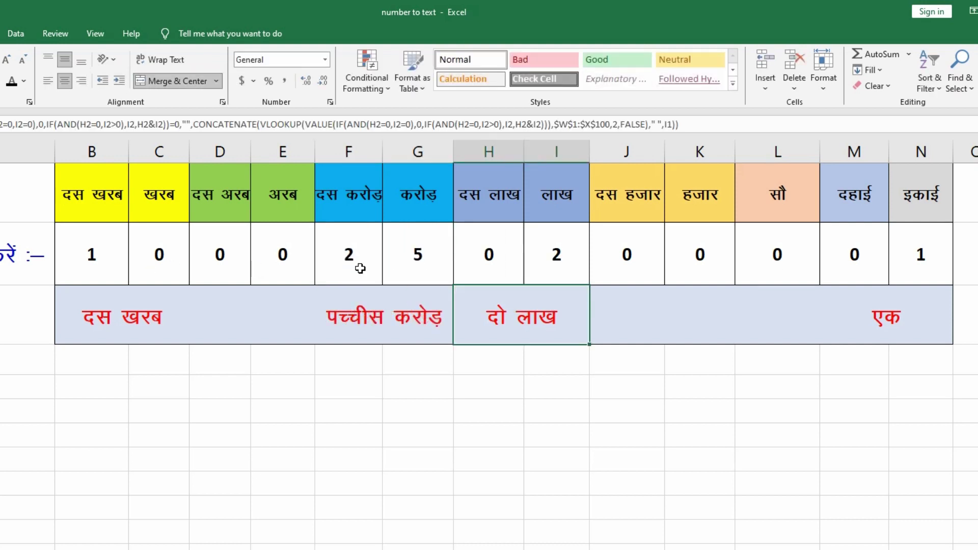
click(240, 262)
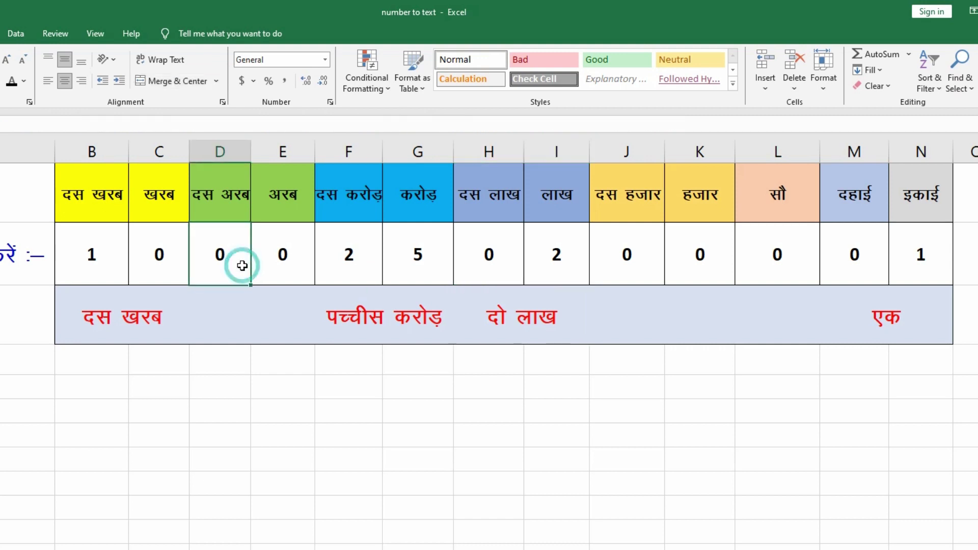
text(9)
key(Tab)
click(323, 442)
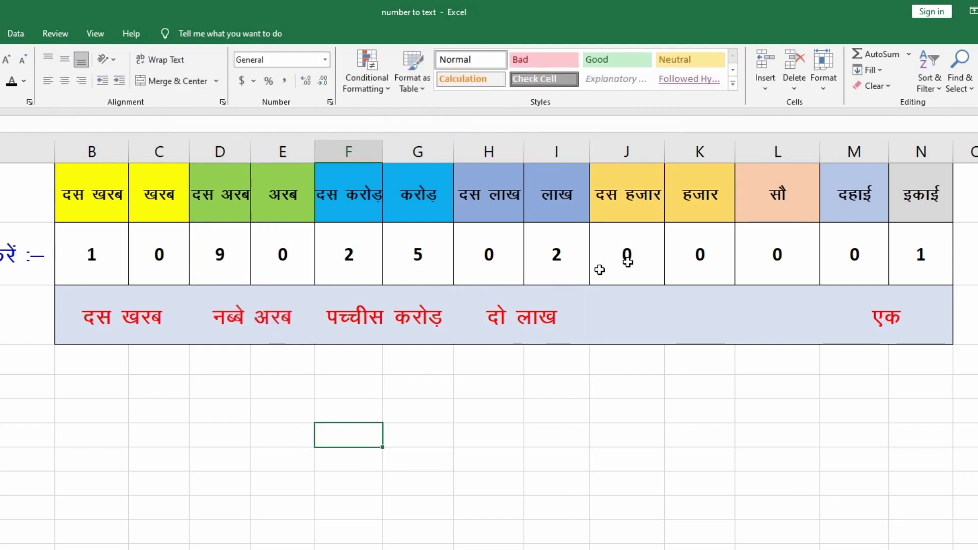
click(732, 255)
click(784, 256)
text(6)
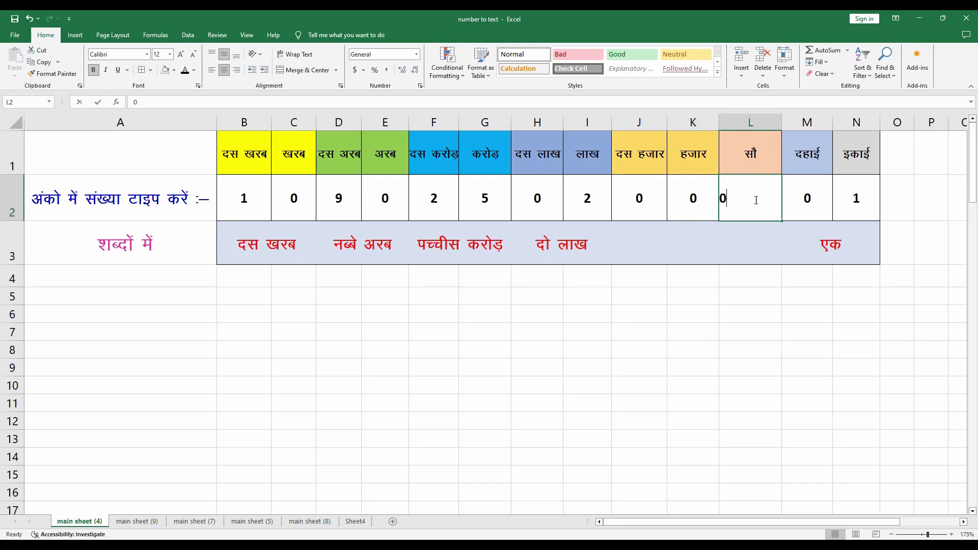
key(Return)
click(678, 348)
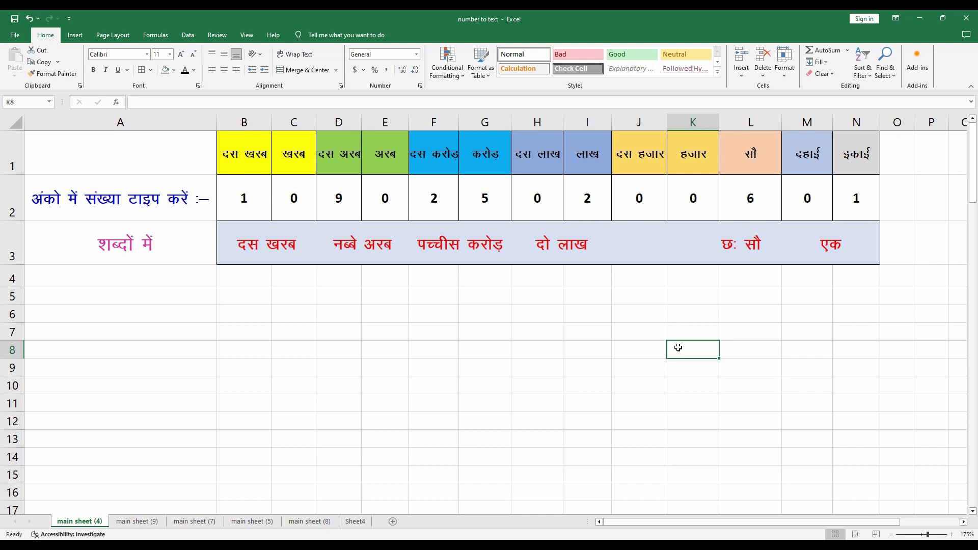
- On main sheet (9), fill B2:N2 with 8 and delete the stray 8 in O2
click(137, 523)
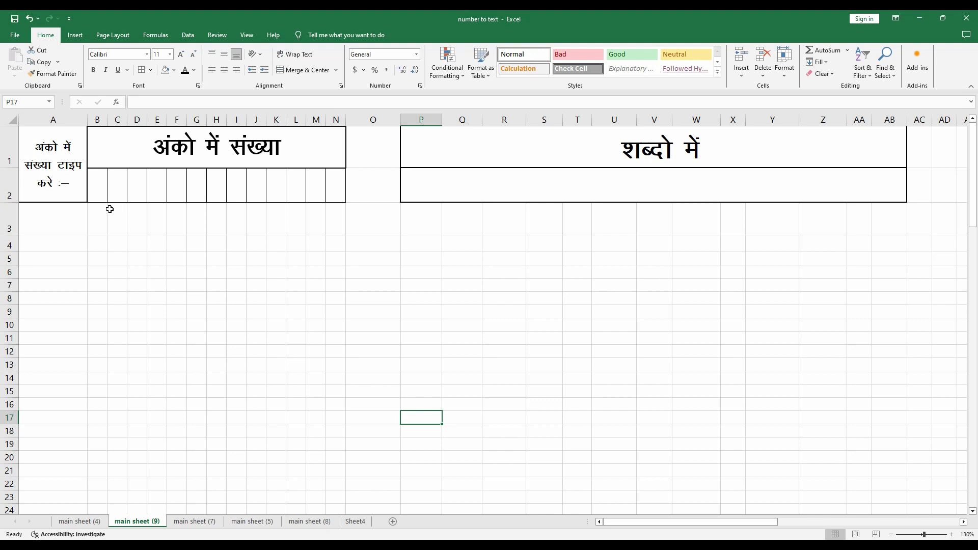
click(97, 191)
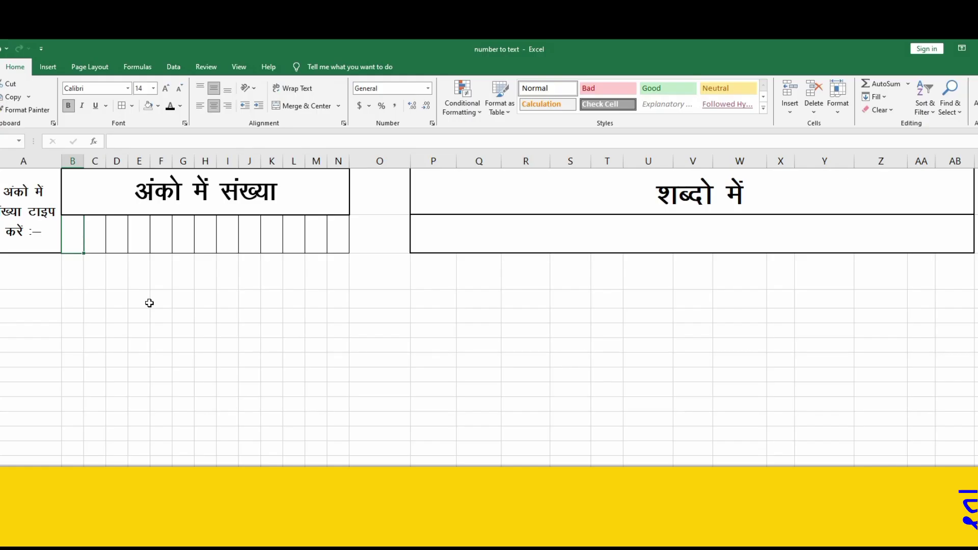
text(8)
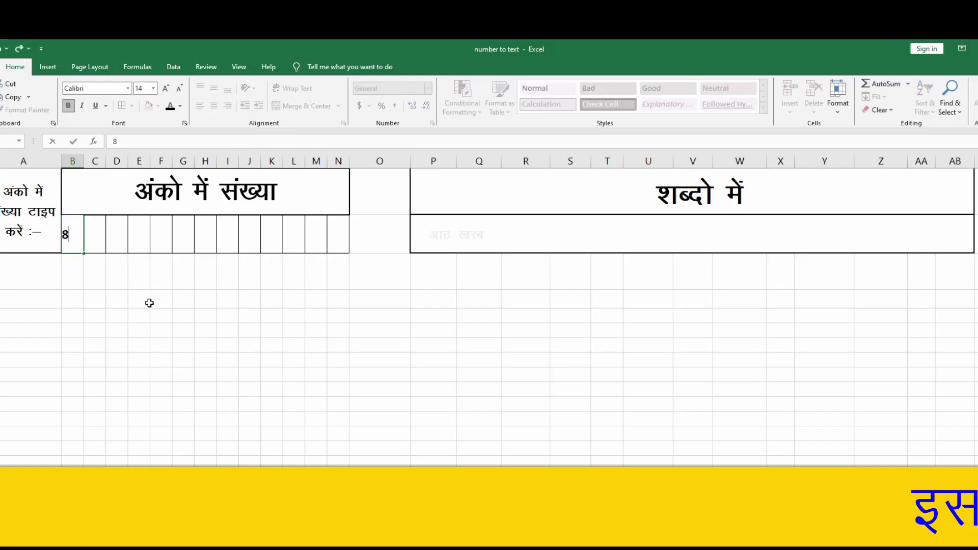
text(	8	8	8	8	8	8	88	)
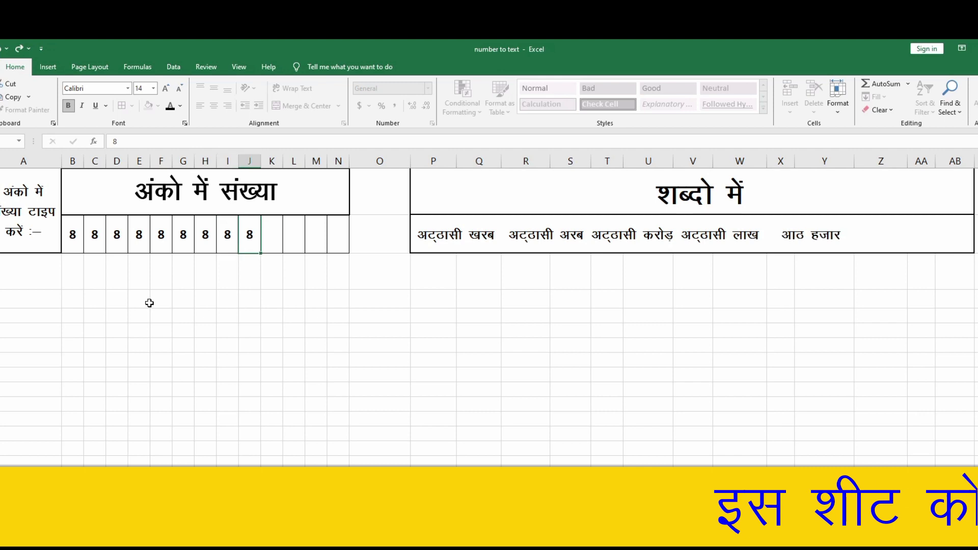
text(8	8	8	8	8	8)
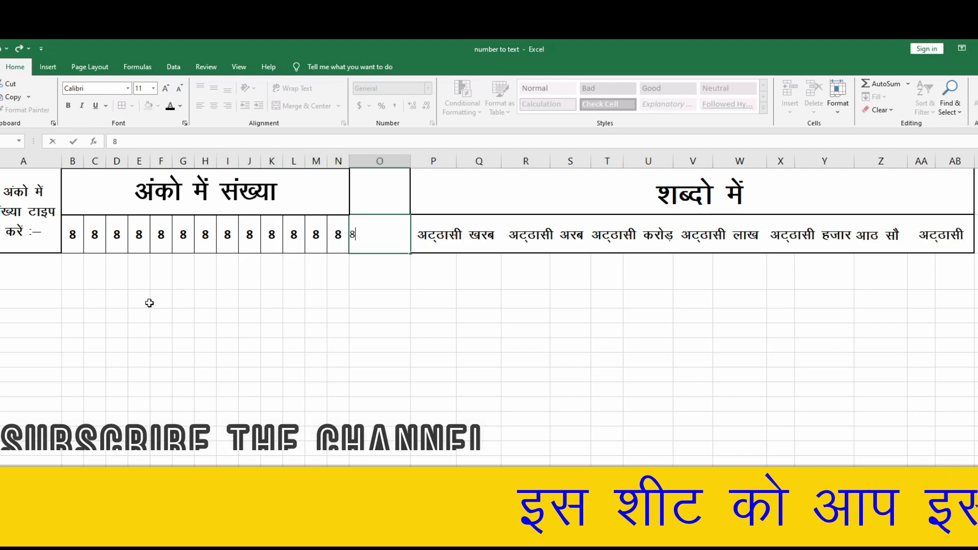
key(Return)
click(385, 237)
key(Delete)
click(372, 328)
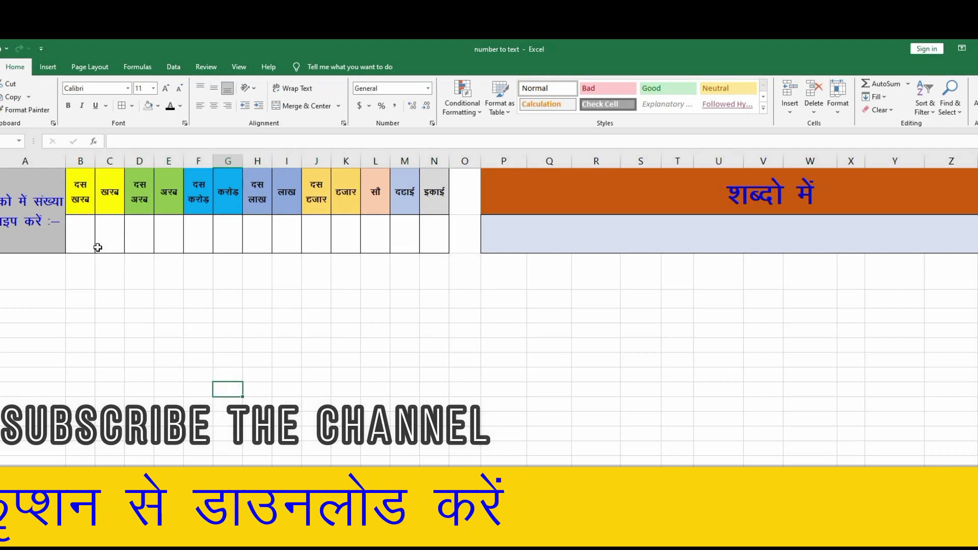
- Enter 9 in all thirteen digit cells B2:N2 of the colour-coded sheet
click(81, 237)
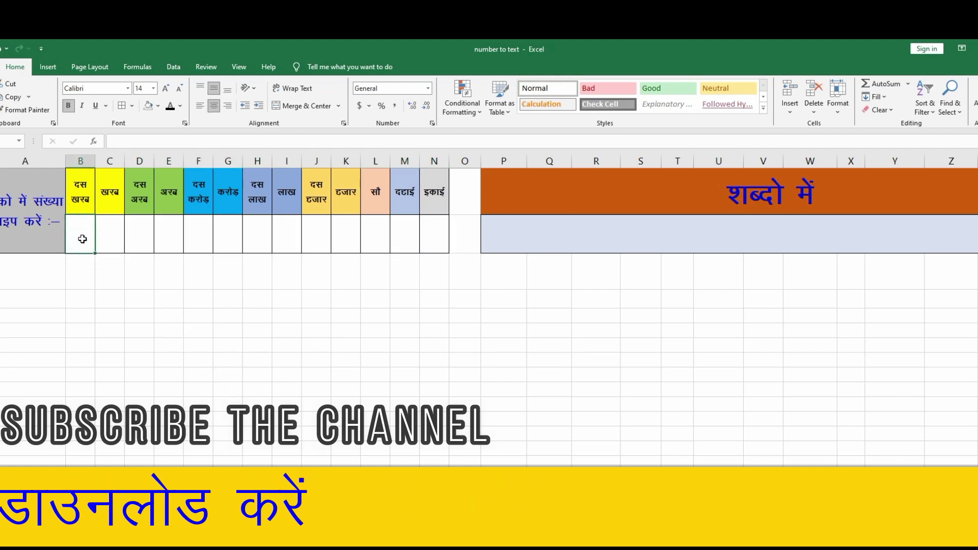
text(9)
key(Tab)
text(9	9	9	9	9	9)
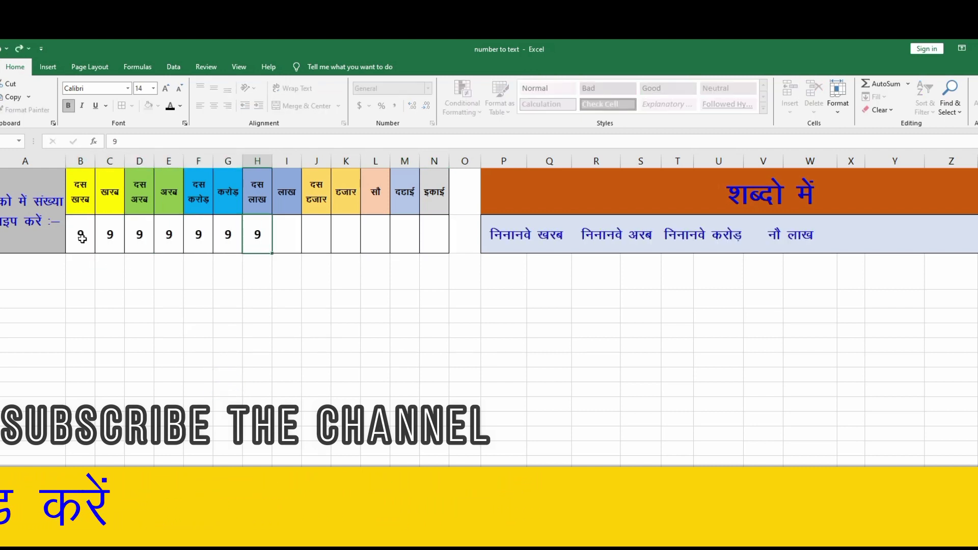
text(	9	9	9	9	9	9)
key(Return)
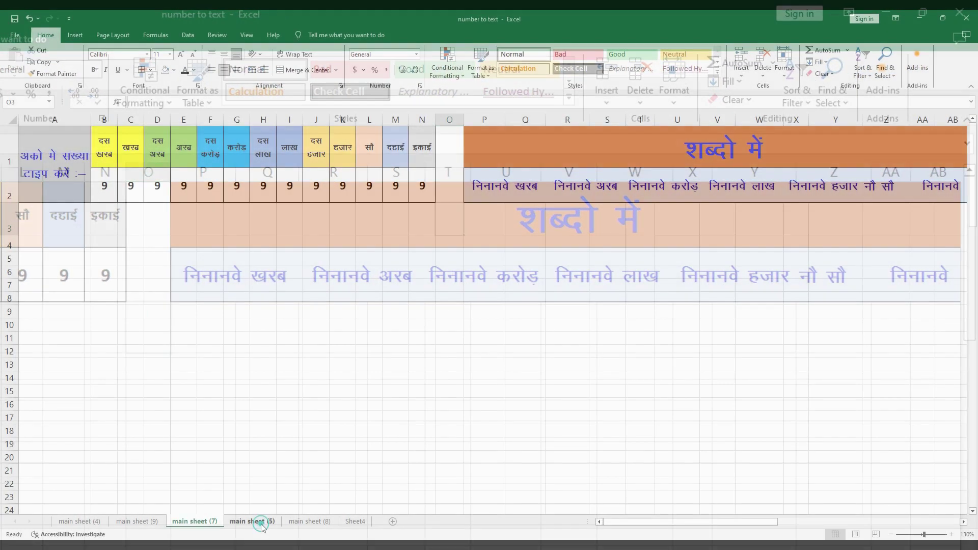
- On main sheet (5), enter 1, 2, 4, 5, 8, 7, 9, 6 from B2 onward
click(261, 522)
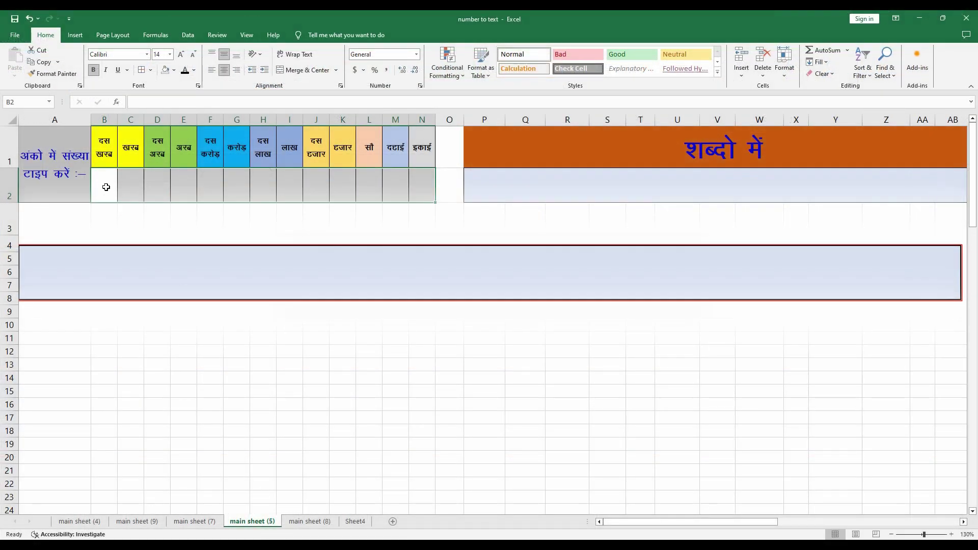
click(106, 188)
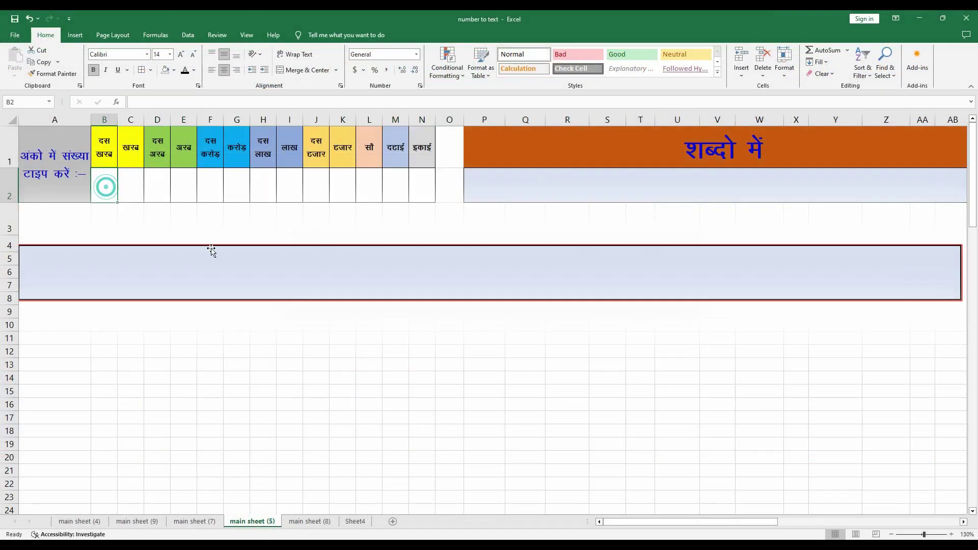
text(1)
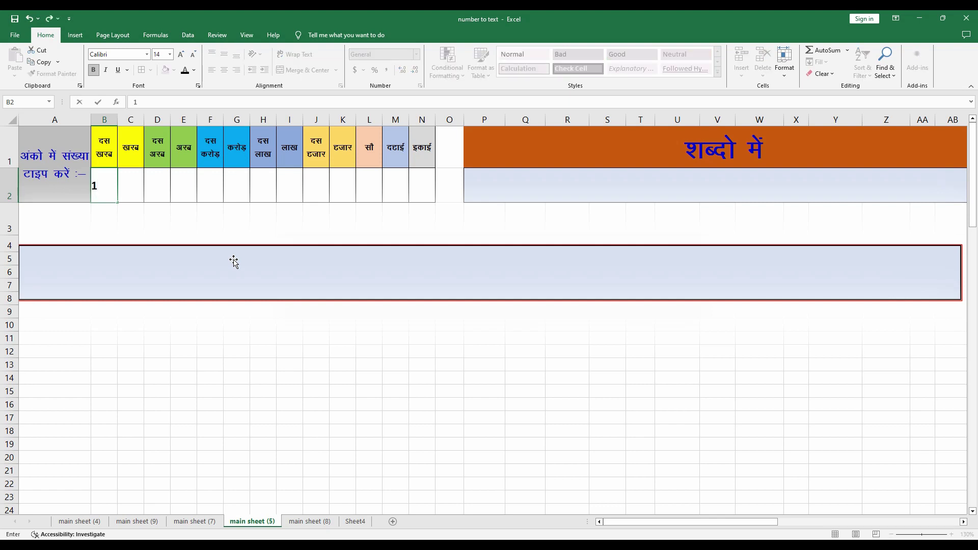
key(Tab)
text(245)
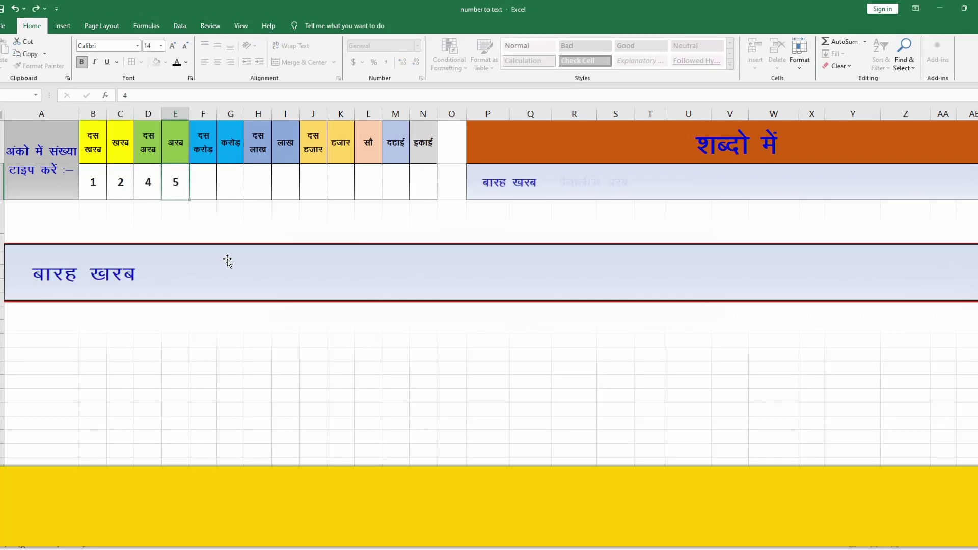
text(8796)
key(Tab)
key(Tab)
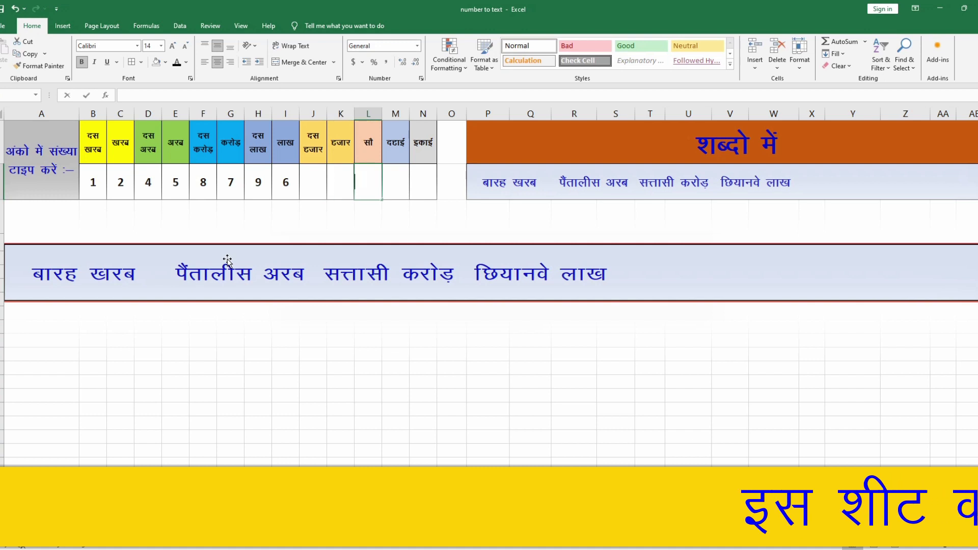
text(3)
key(Left)
key(Left)
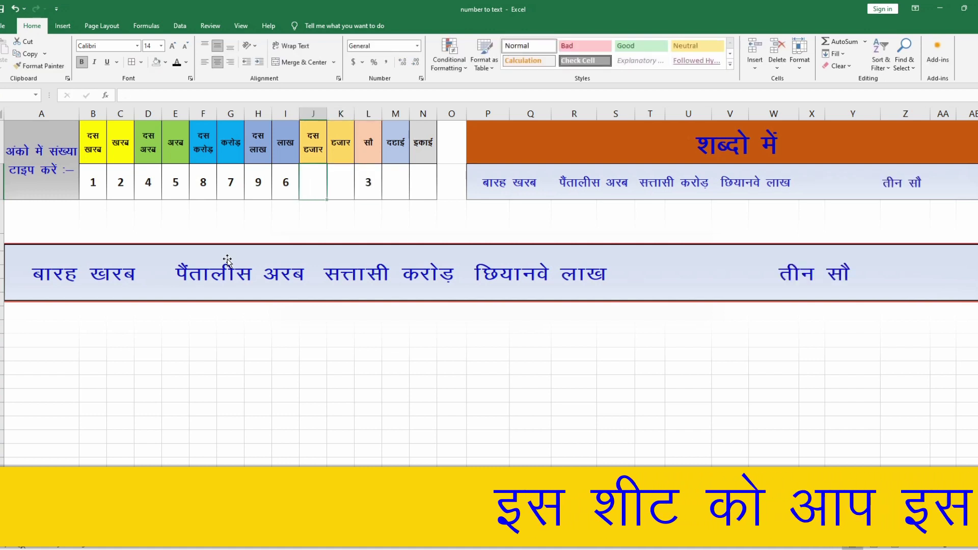
text(2)
key(Tab)
key(Tab)
text(5)
key(Tab)
text(6)
key(Tab)
text(5)
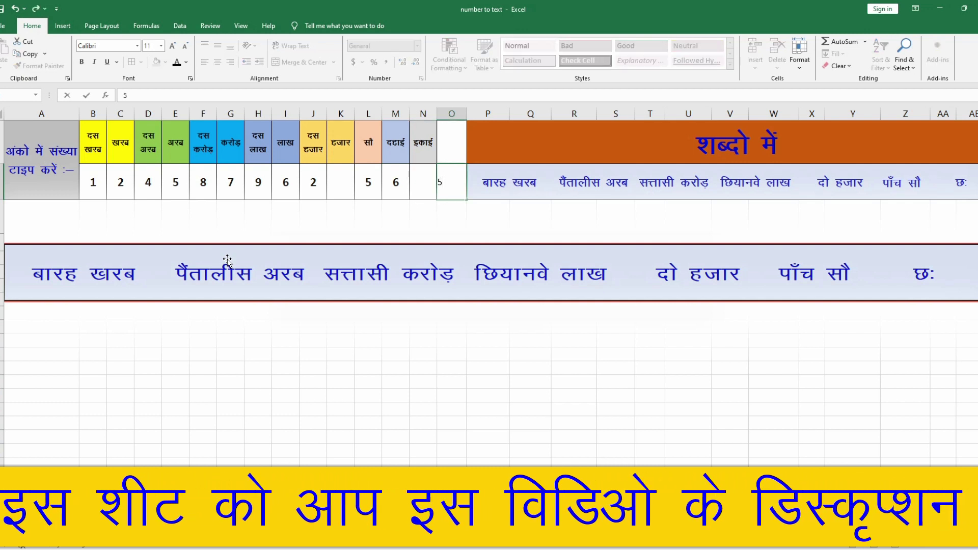
key(Tab)
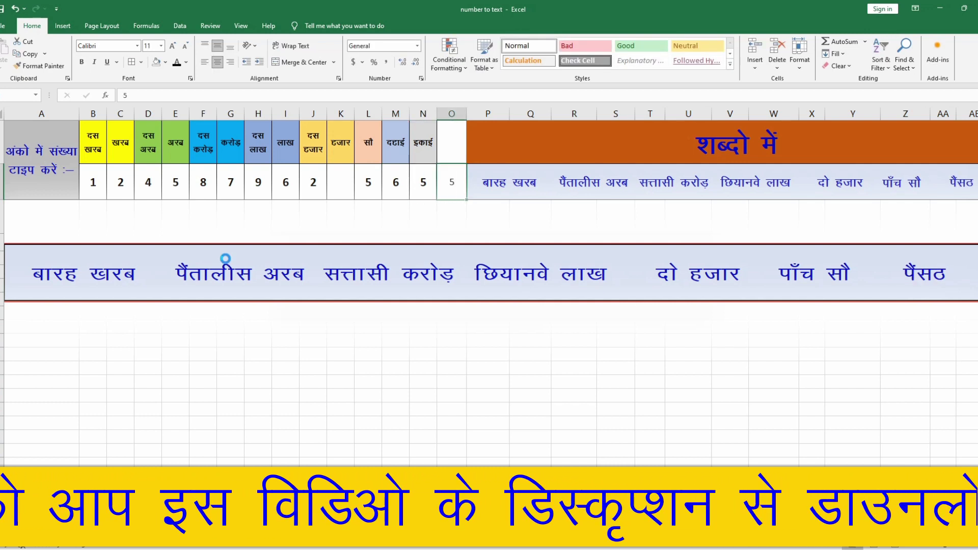
click(345, 186)
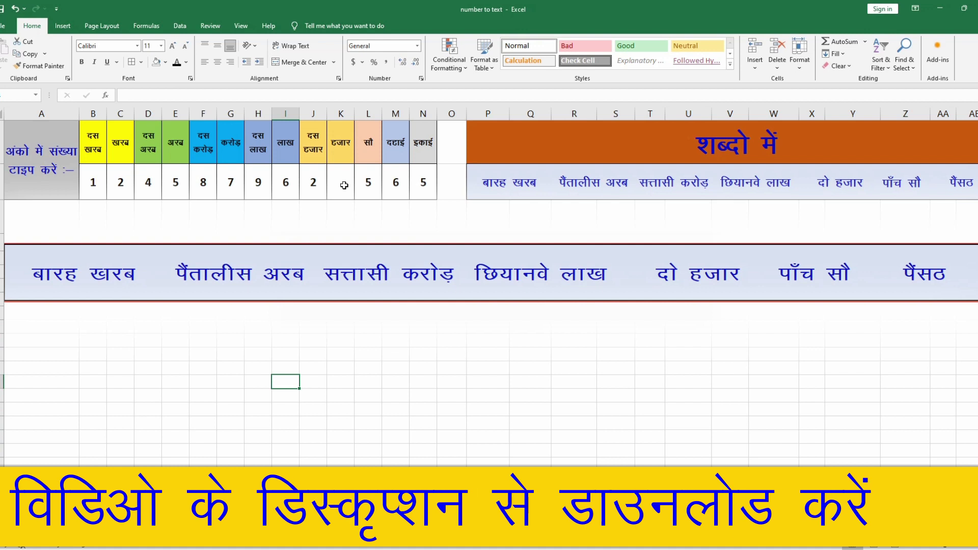
text(0)
key(Return)
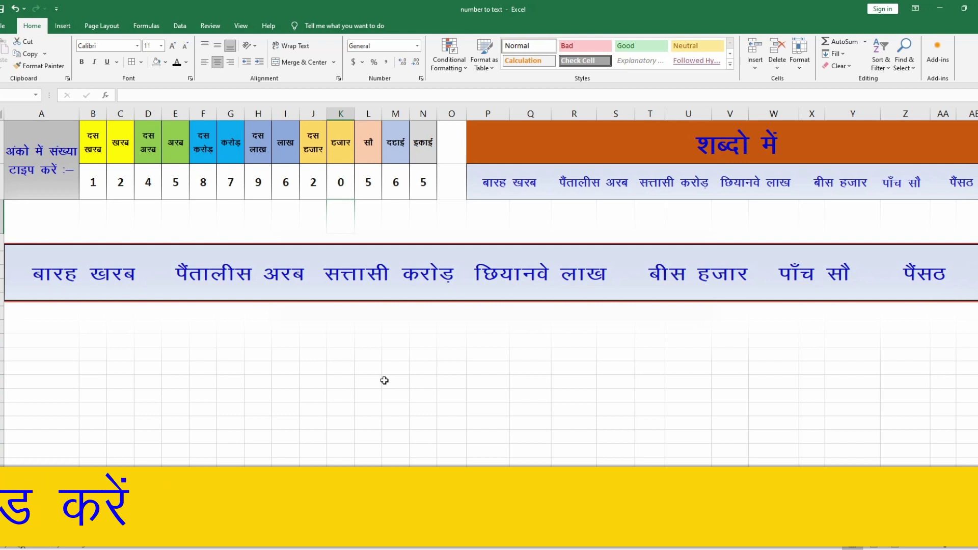
- Check the entered digits in H2 and J2 against the words row
click(384, 381)
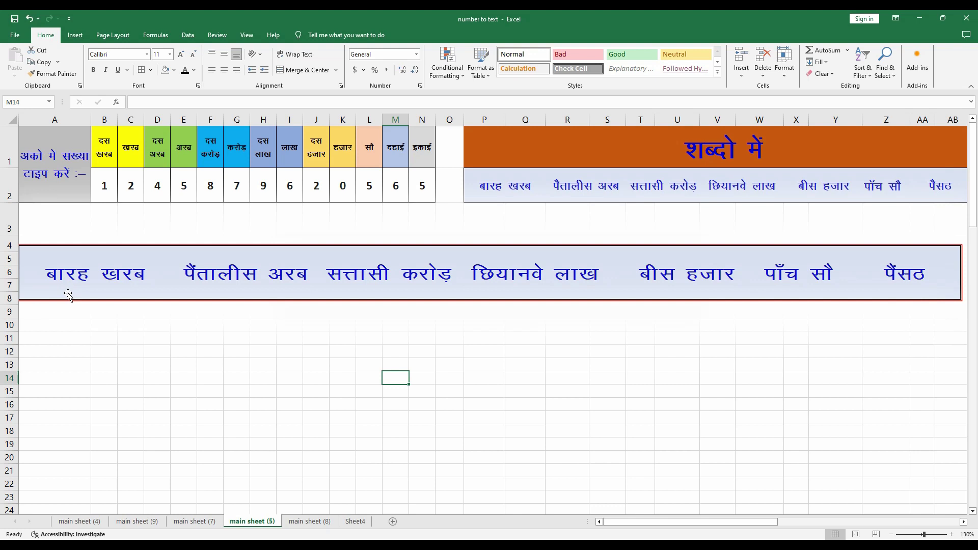
mouse_move(118, 196)
mouse_down()
mouse_move(199, 182)
mouse_move(311, 185)
mouse_up()
click(265, 183)
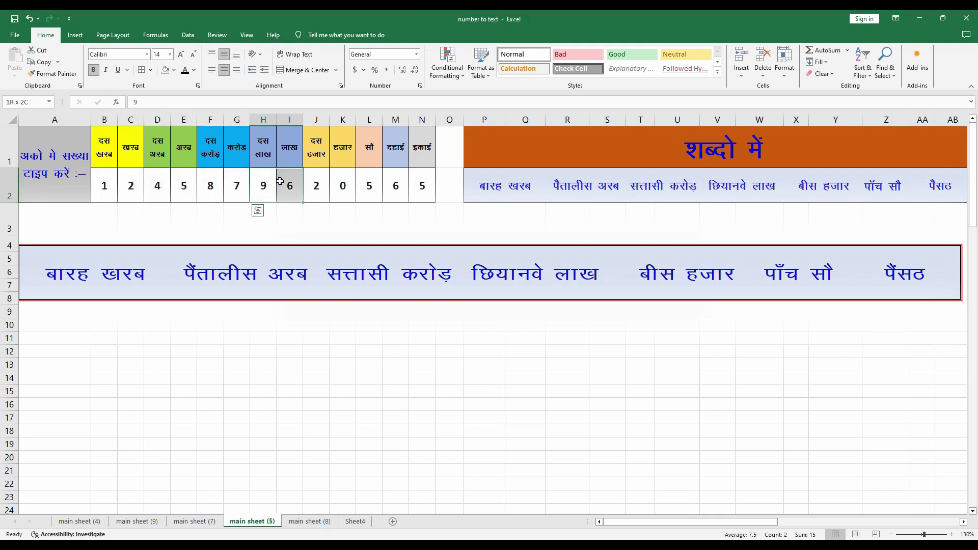
click(327, 184)
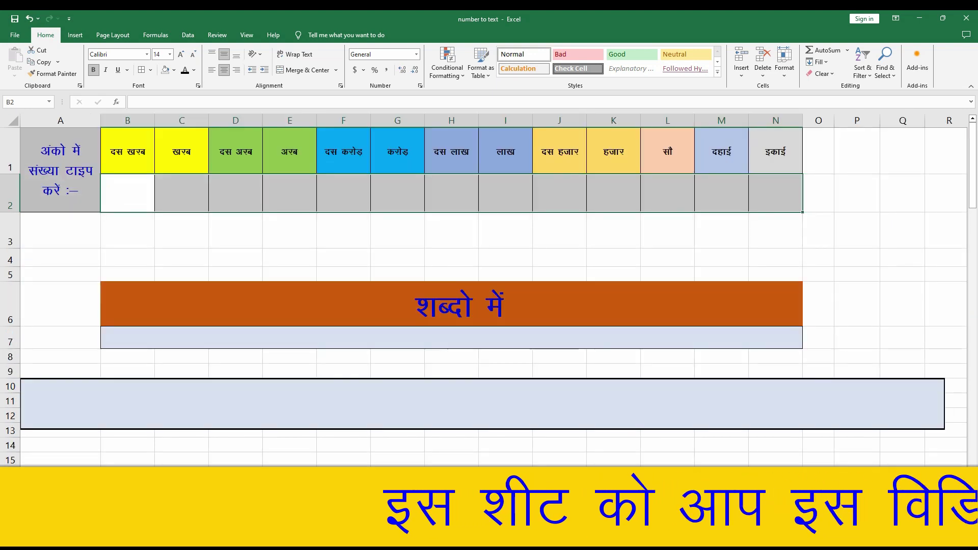
- Enter 1, 0, 1, 0, 0, 0, 0, 0 into B2 through I2
click(118, 200)
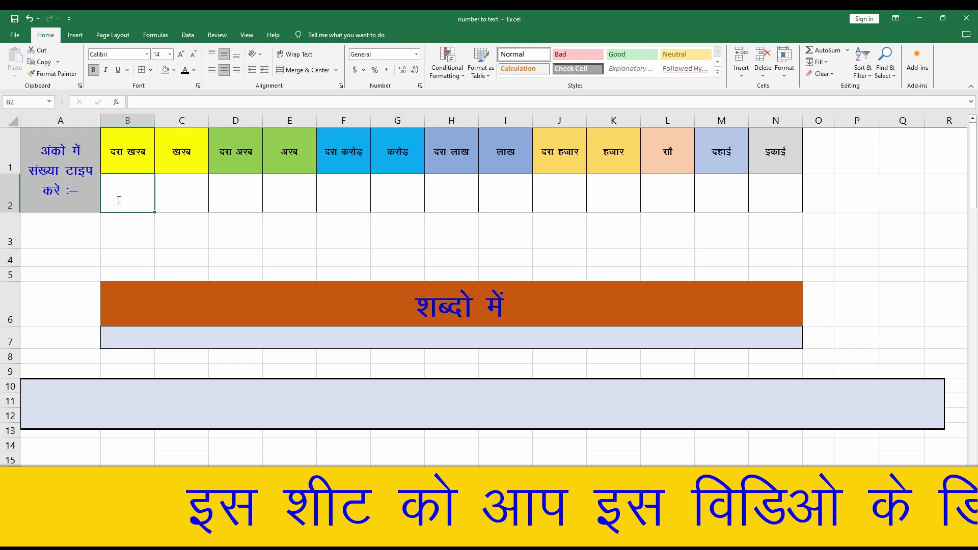
text(1)
key(Tab)
text(0)
key(Tab)
text(1)
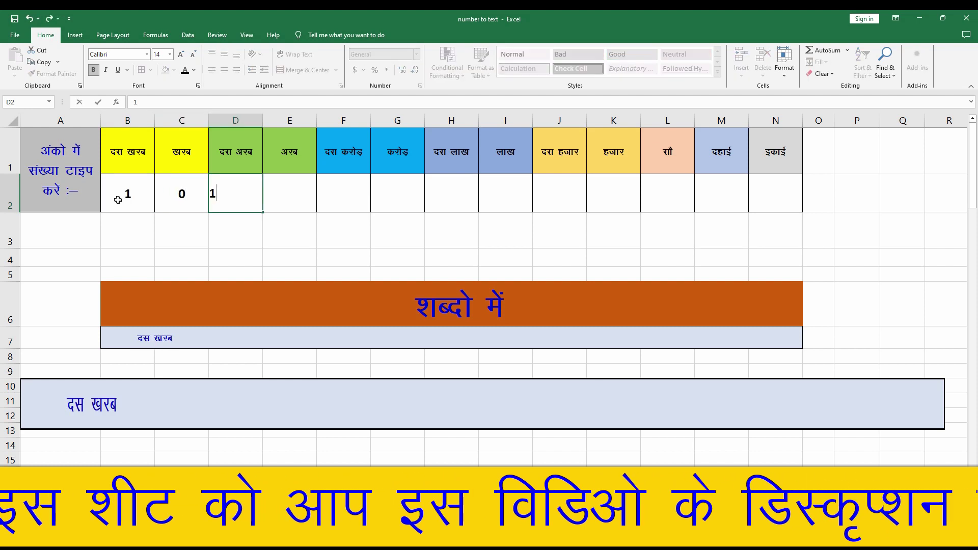
key(Tab)
text(0)
key(Tab)
text(0)
key(Tab)
text(0)
key(Tab)
text(0)
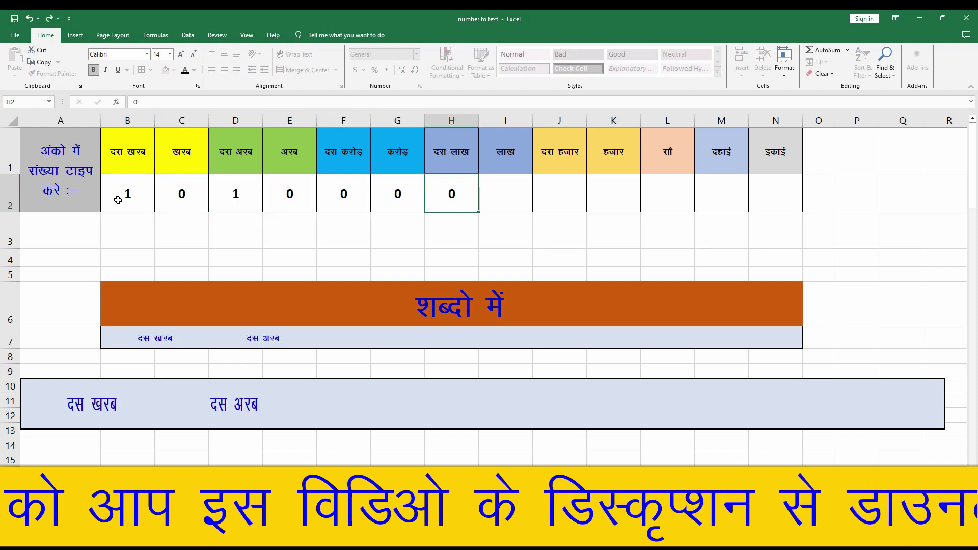
key(Tab)
text(01)
key(BackSpace)
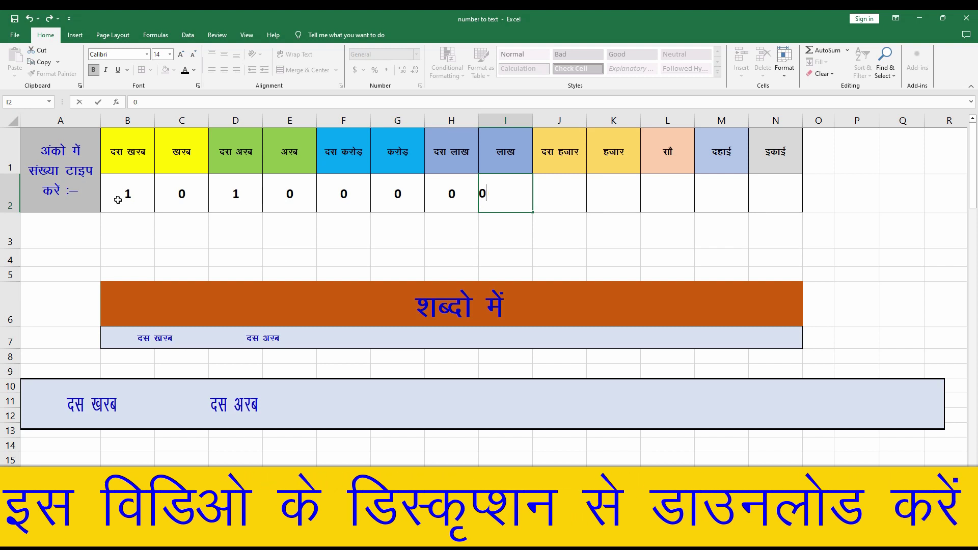
key(Tab)
- Enter 1 into each of J2 through N2
text(1)
key(ctrl+Return)
key(Tab)
text(1)
key(Tab)
text(1)
key(Tab)
text(1)
key(Tab)
text(1)
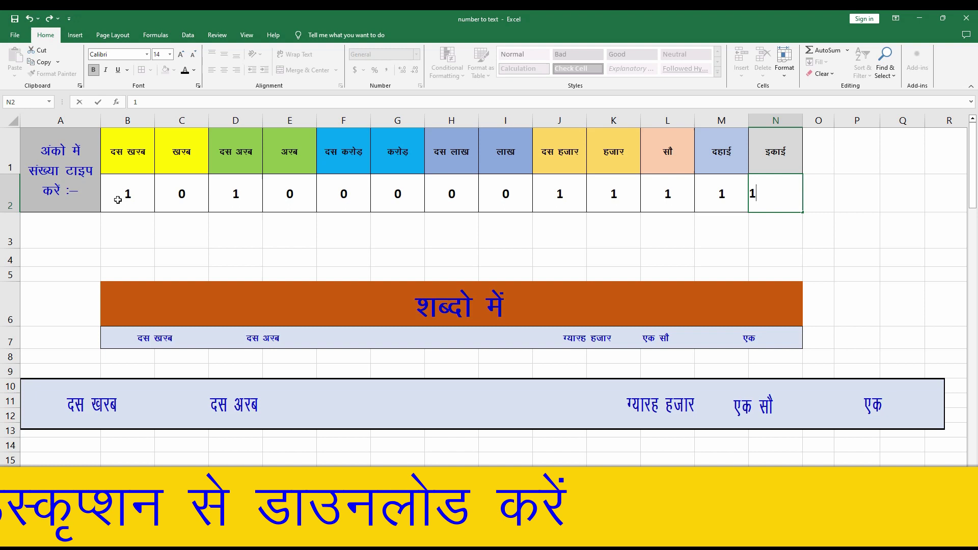
key(Tab)
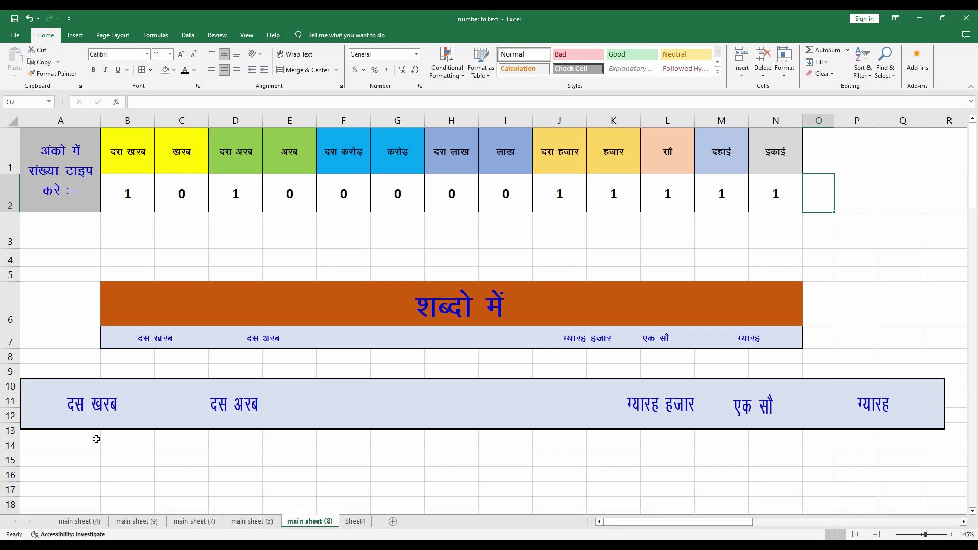
- Switch to main sheet (4) and review the place-value header cells B1 through N1
click(86, 522)
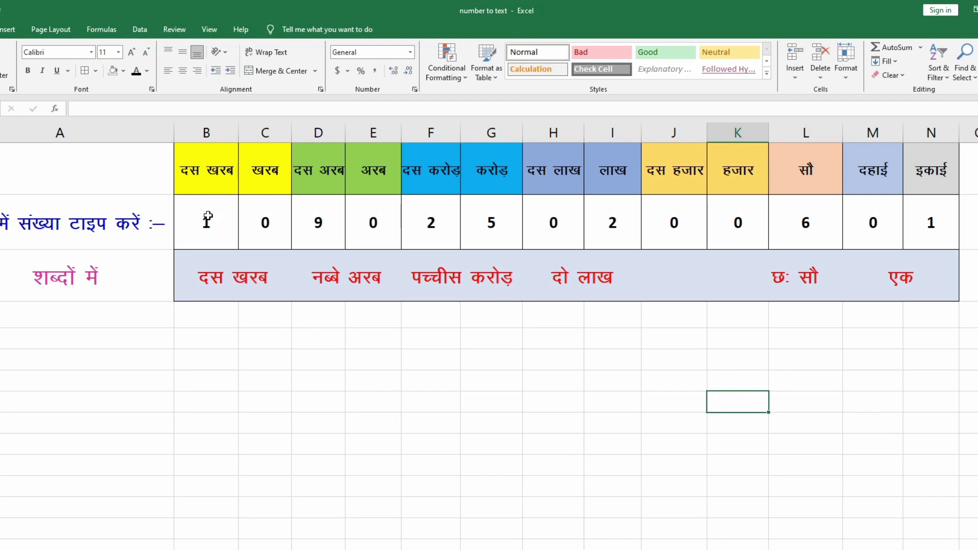
drag(242, 164, 777, 164)
drag(838, 182, 917, 182)
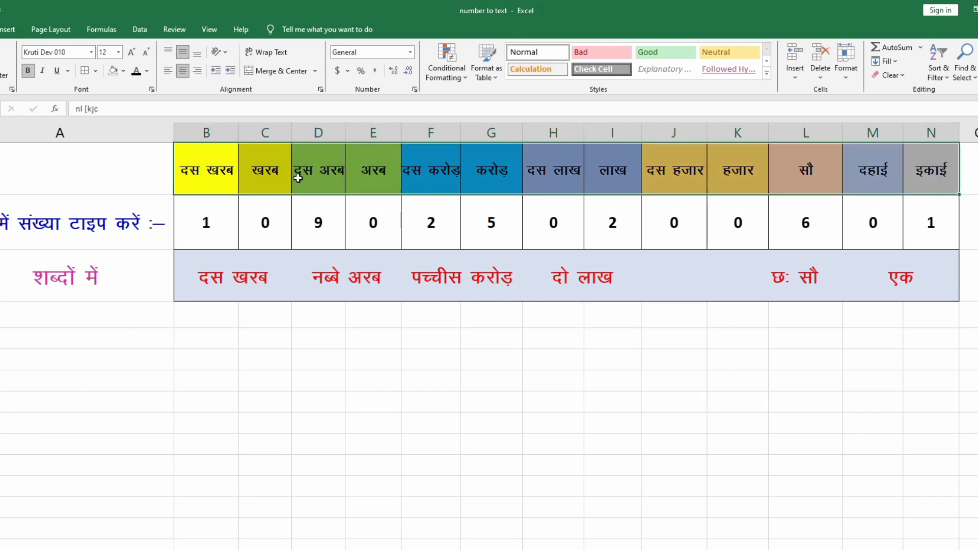
click(224, 168)
click(265, 170)
click(318, 170)
click(373, 170)
click(431, 170)
click(491, 170)
click(577, 175)
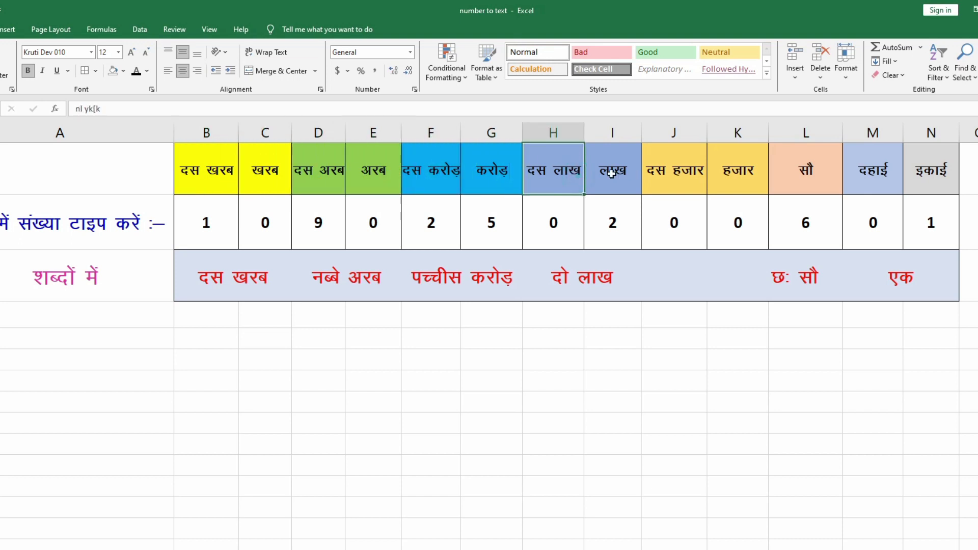
- Inspect the A2 prompt, the A3 words label, digit cells B2 and D2, and merged cell B3
click(53, 232)
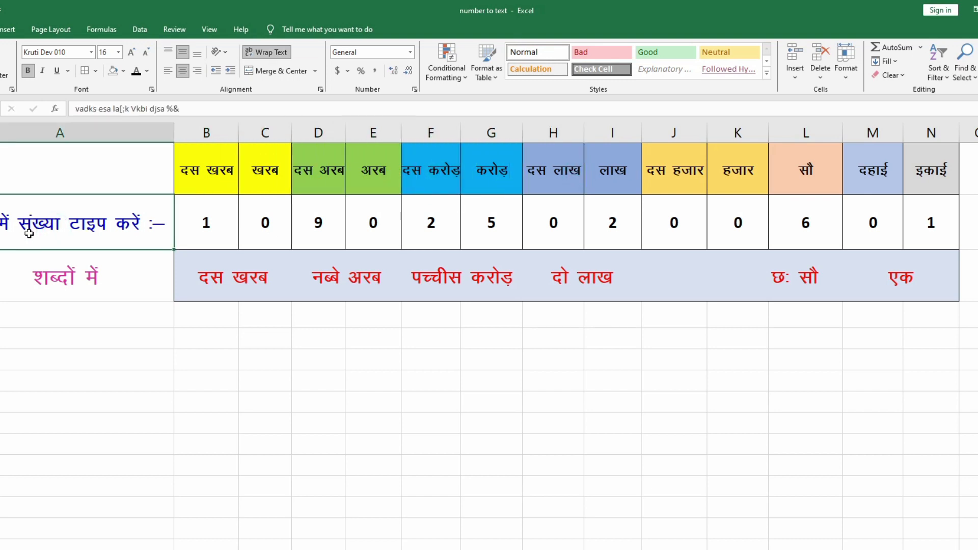
click(14, 284)
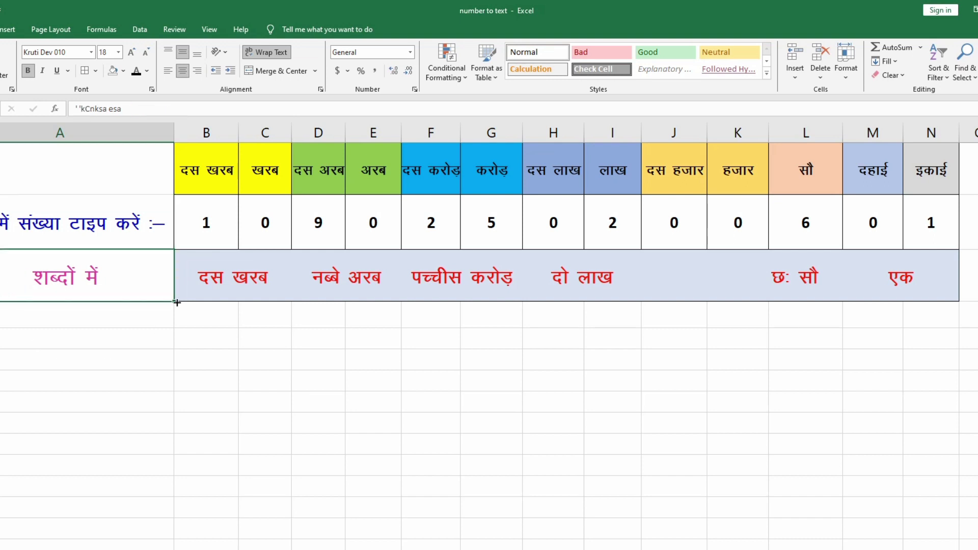
click(209, 232)
click(301, 227)
click(202, 287)
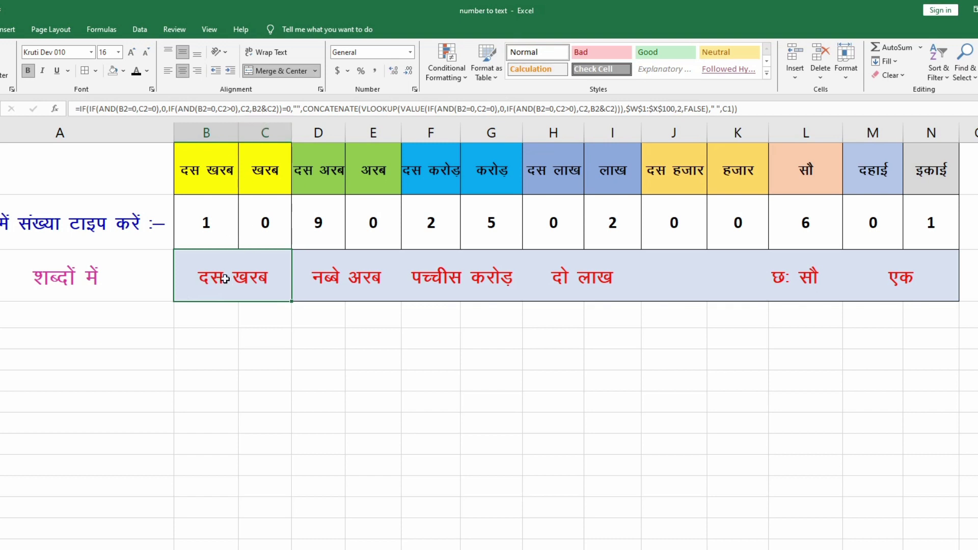
- Inspect B3's nested IF/CONCATENATE/VLOOKUP formula on $W$1:$X$100 without changing it
double_click(225, 279)
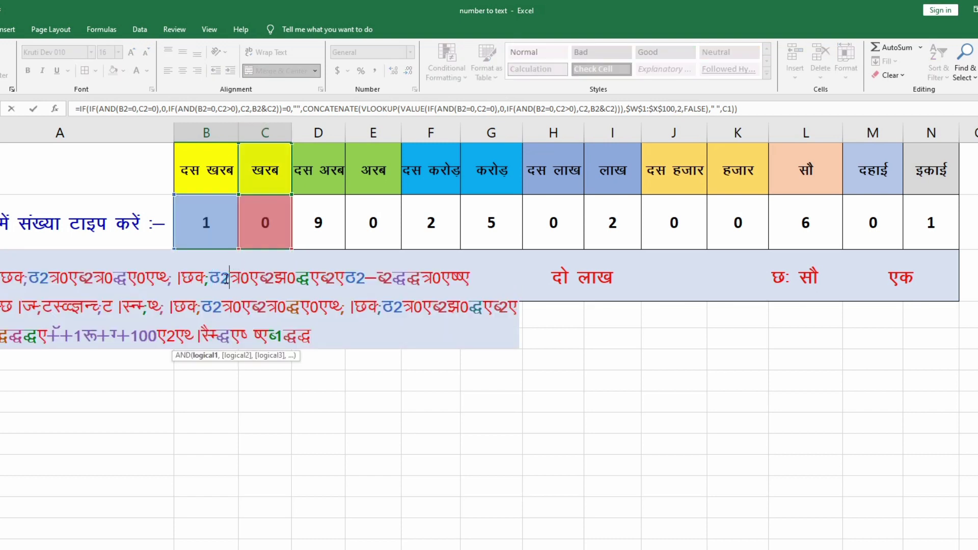
key(Return)
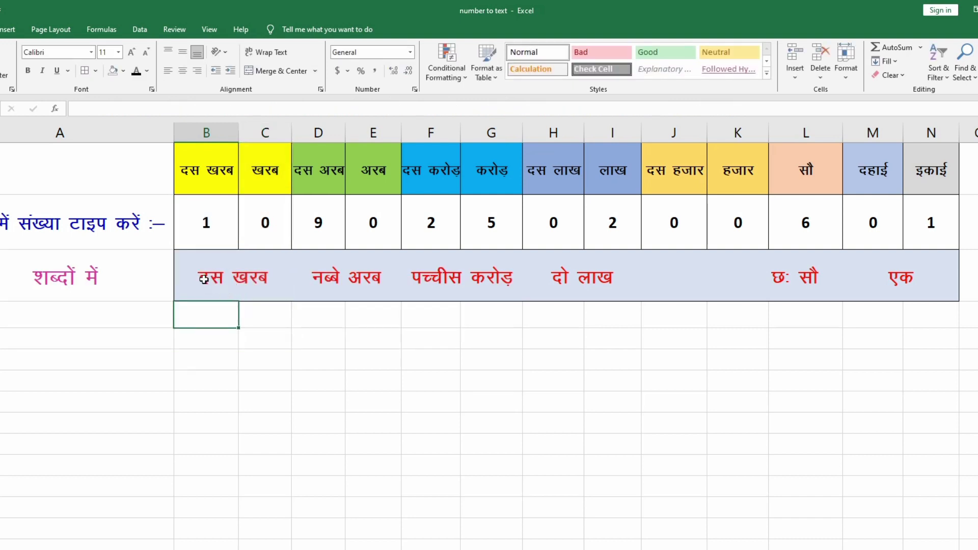
click(234, 291)
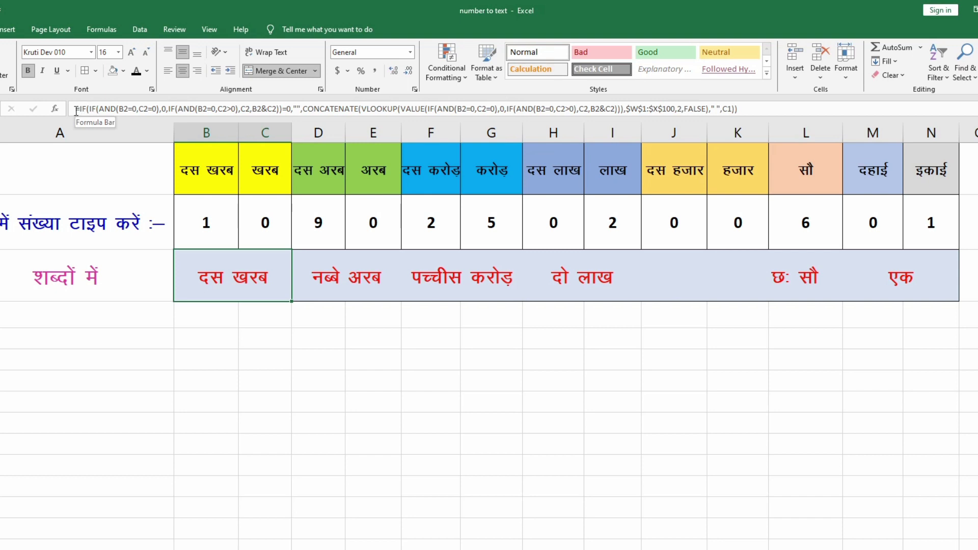
drag(76, 110, 610, 212)
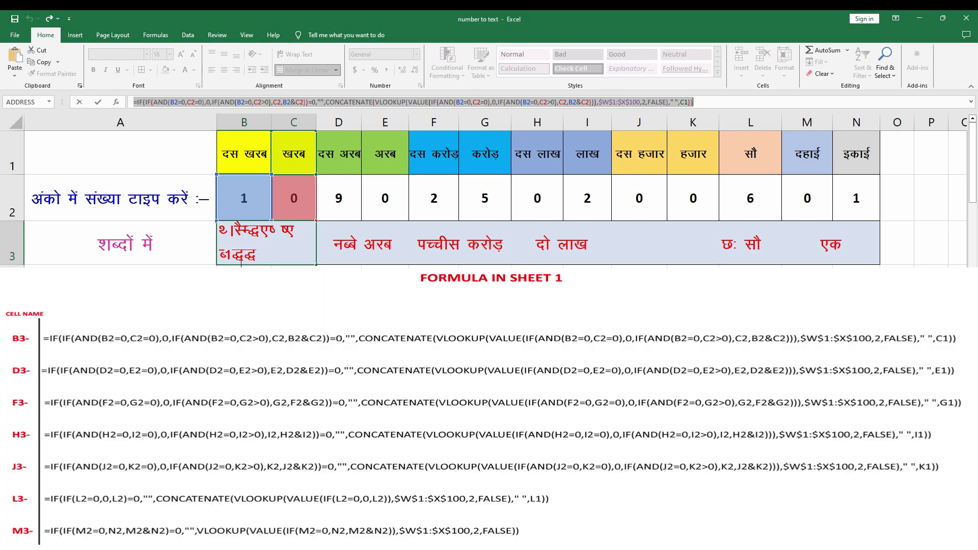
key(Escape)
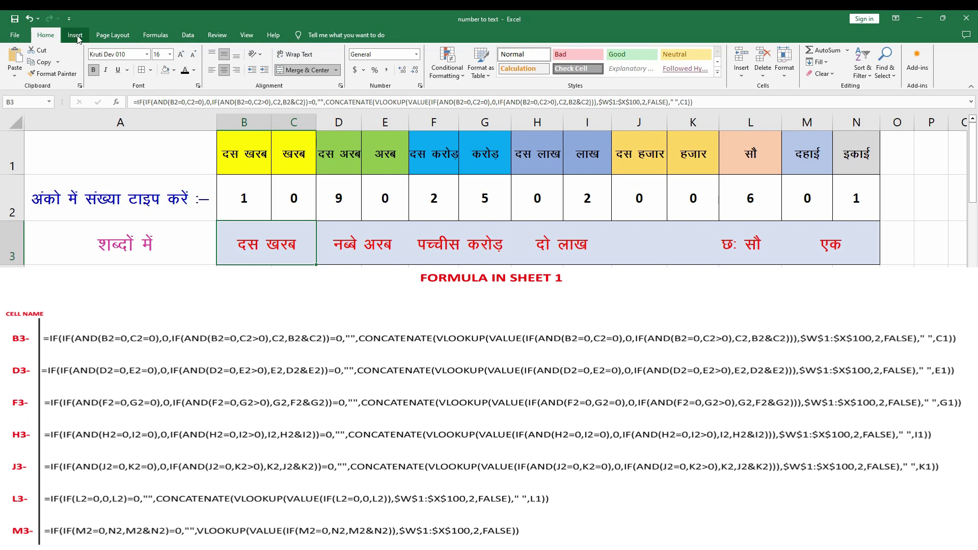
click(75, 35)
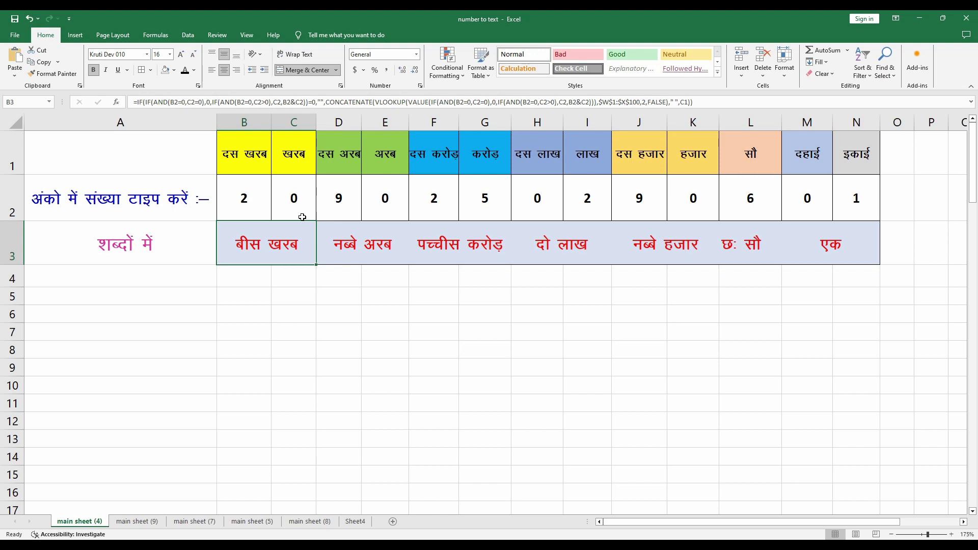
click(293, 208)
click(519, 198)
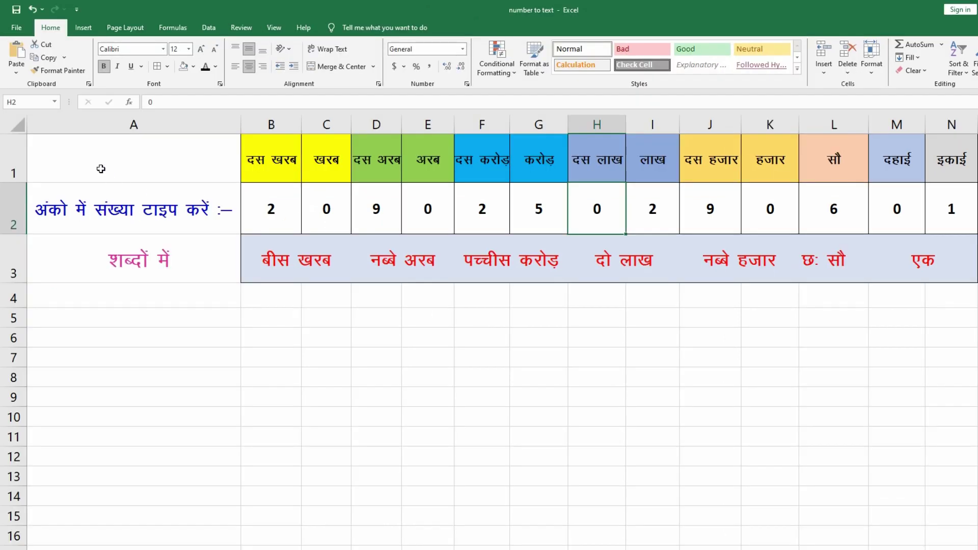
click(99, 168)
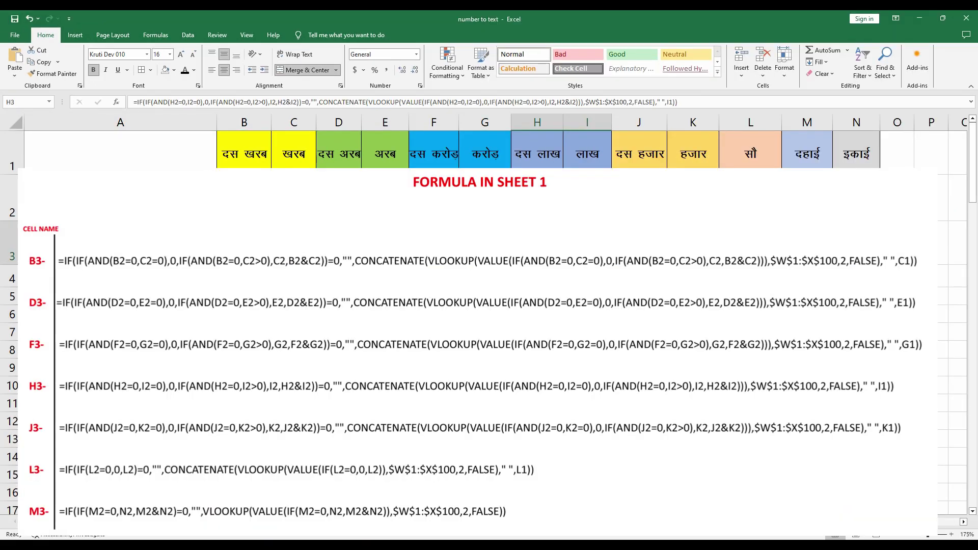
- Review the words formulas in cells J3, L3, M3, B3 and D3
click(639, 256)
click(751, 256)
click(830, 256)
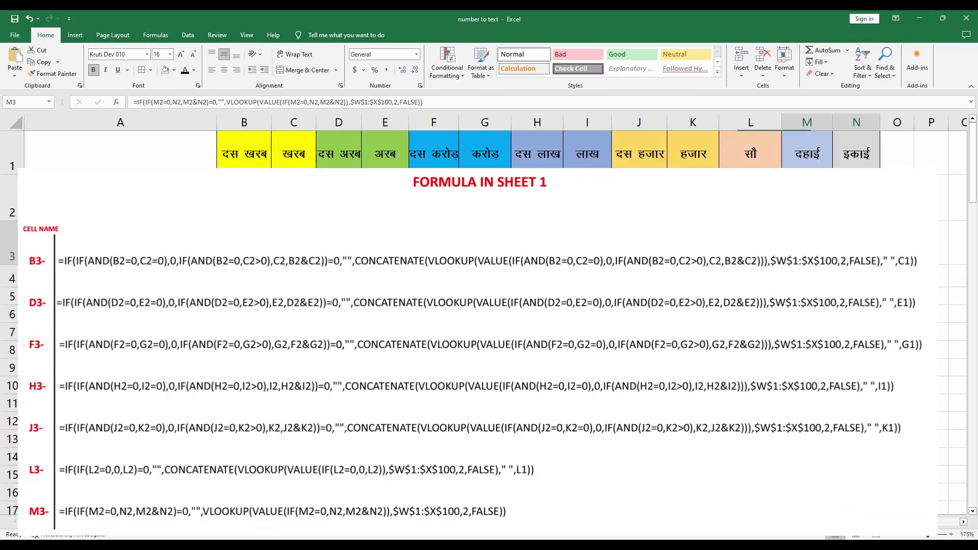
click(270, 255)
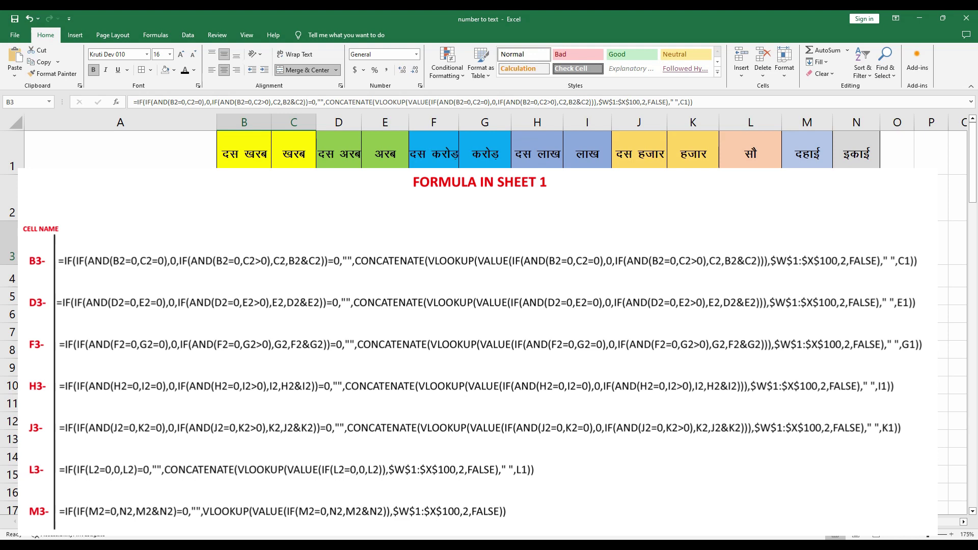
click(346, 254)
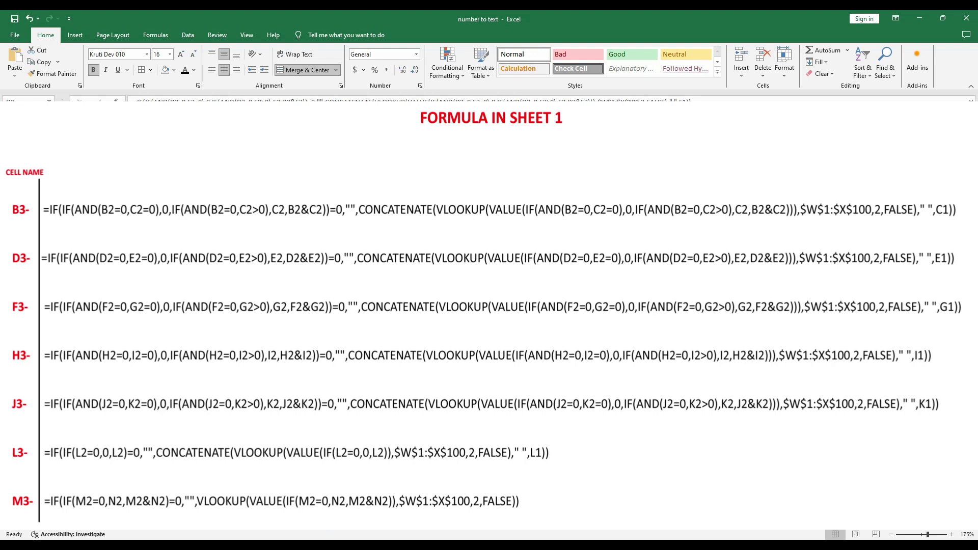
- Clear all digits from B2:N2 so the words row goes blank
drag(244, 198, 837, 212)
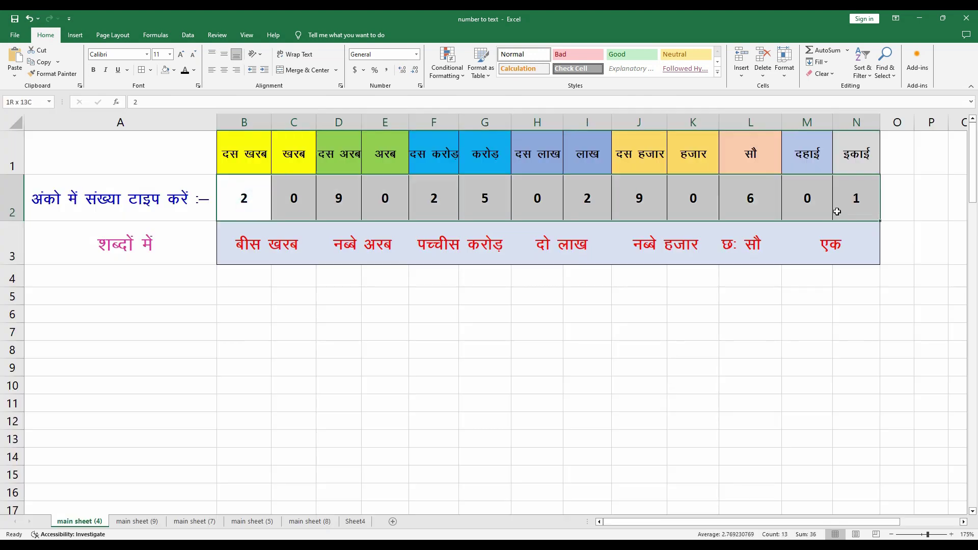
key(Delete)
click(658, 361)
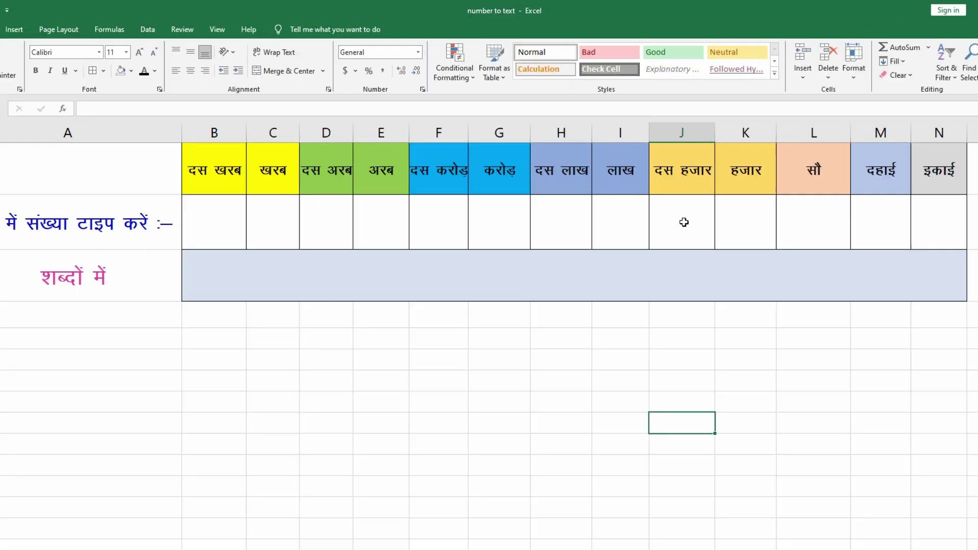
- Fill digit cells J2 through N2 with 9
click(641, 198)
text(9)
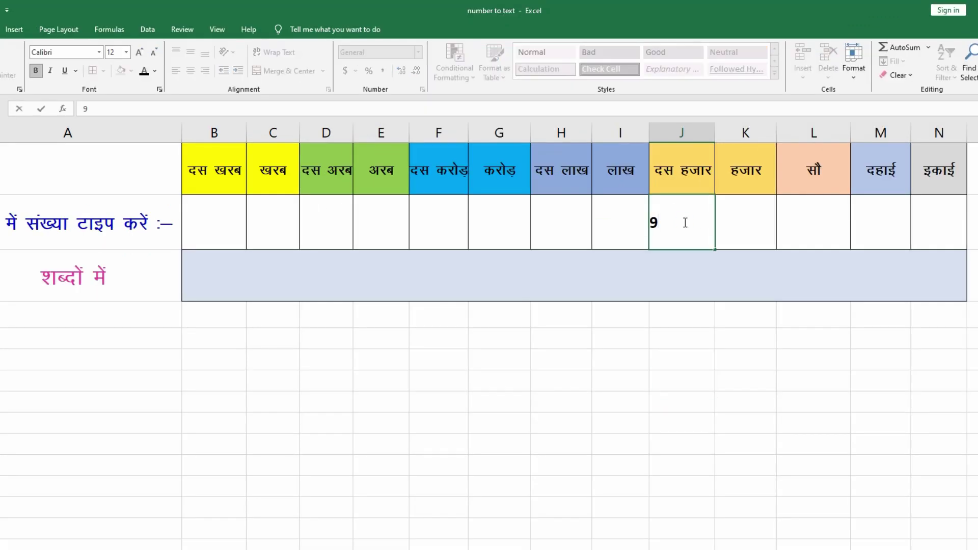
key(Tab)
text(9	9	9)
key(Tab)
text(9)
key(Tab)
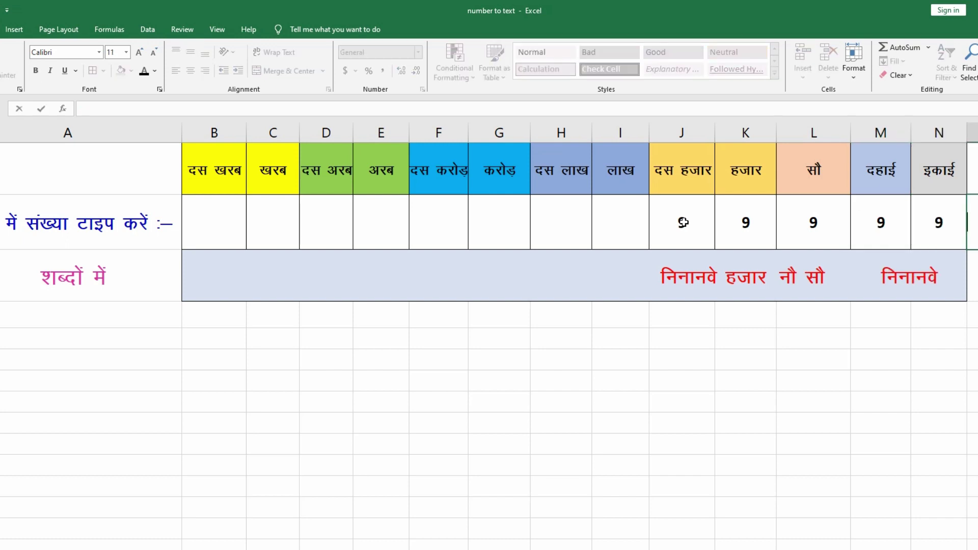
click(599, 484)
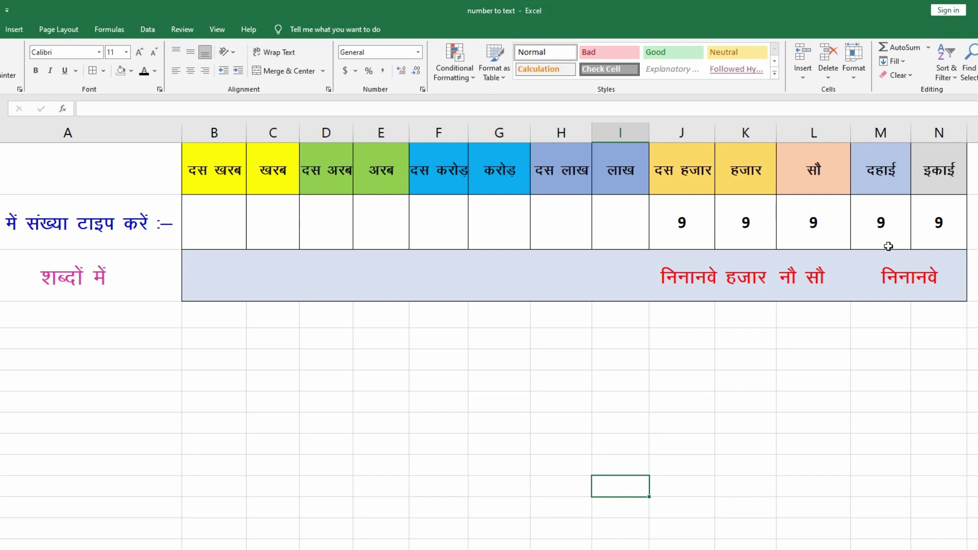
- Set the thousands, hundreds, tens and units digits to 0
click(760, 231)
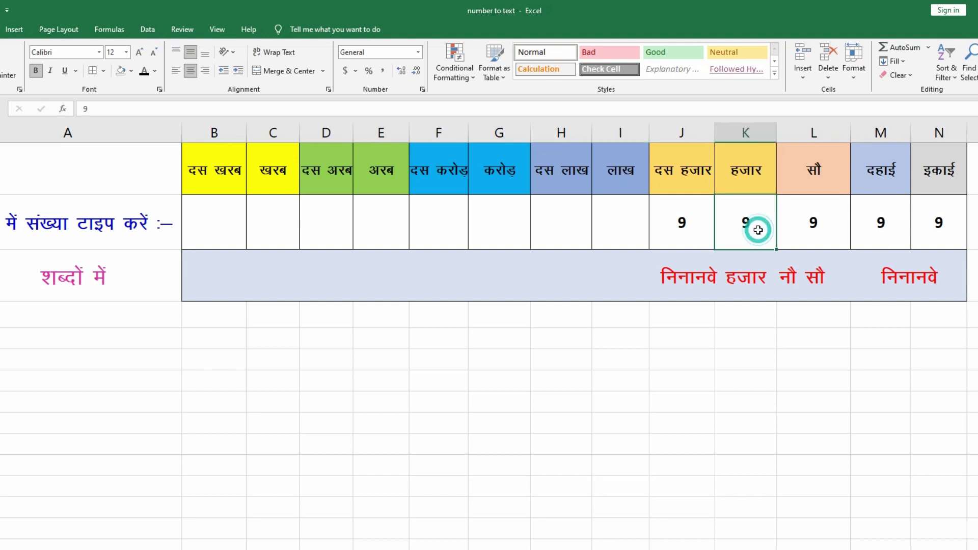
text(0)
key(Tab)
text(0)
key(Tab)
text(0)
key(Tab)
text(0)
key(Tab)
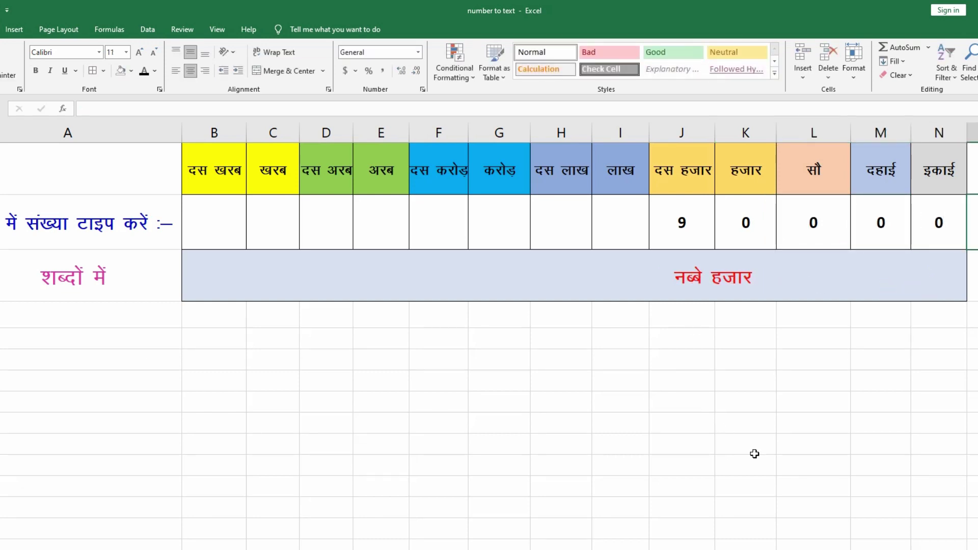
click(748, 469)
- Enter 3 as the tens digit and 9 as the hundreds digit, making 90930
click(883, 225)
text(3)
key(Tab)
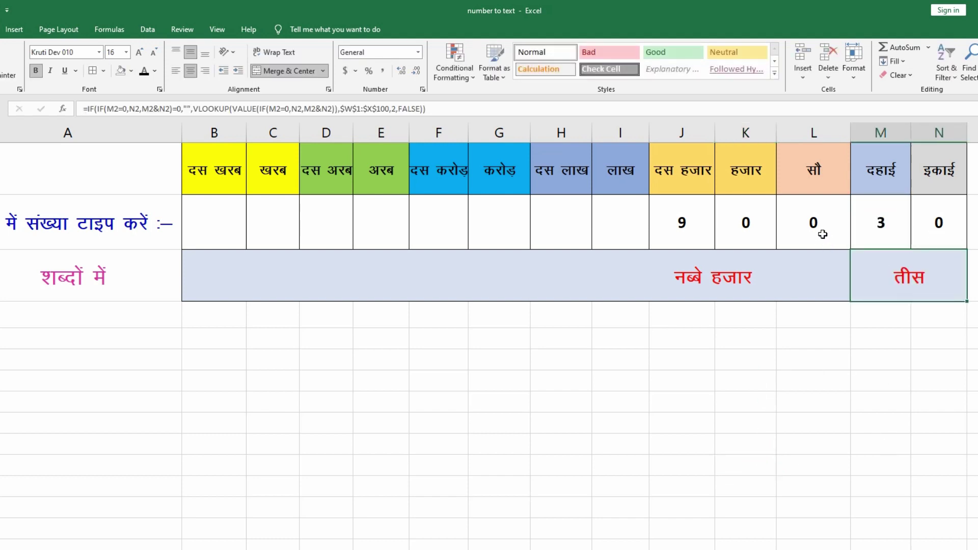
click(823, 234)
text(9)
key(Return)
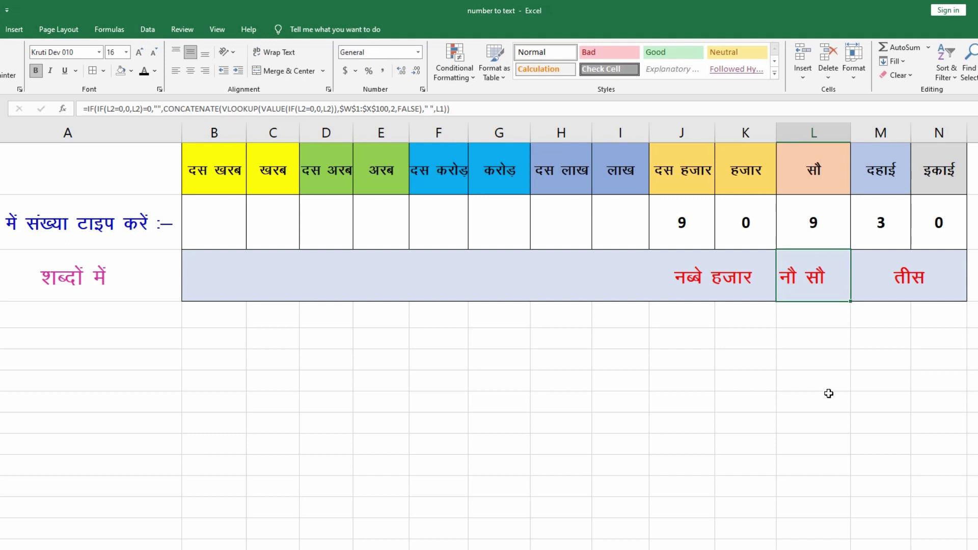
click(829, 394)
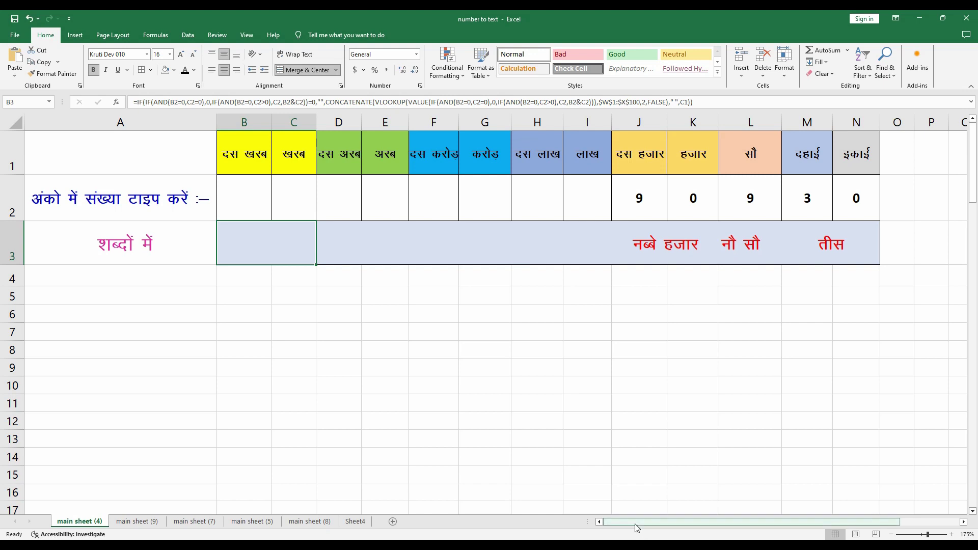
drag(635, 524, 737, 516)
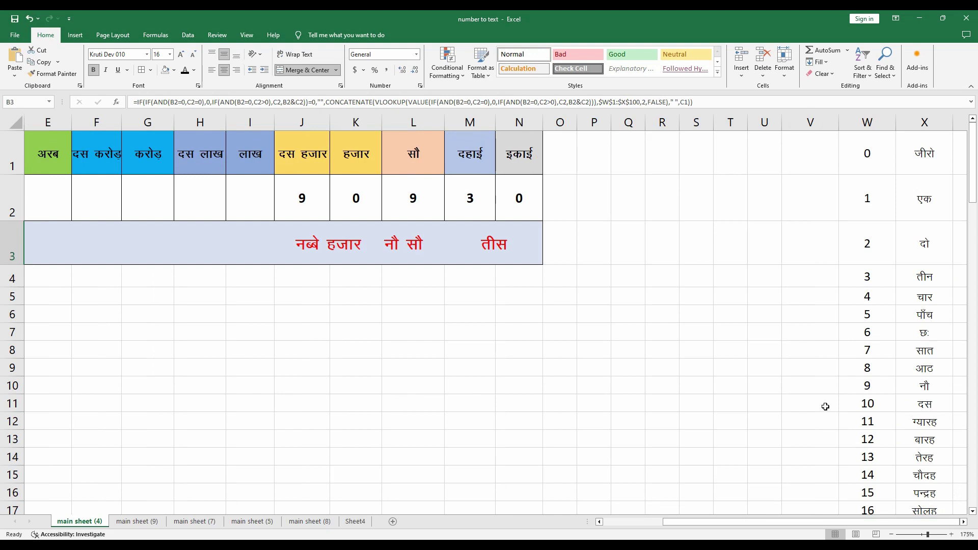
click(871, 172)
key(Right)
key(Right)
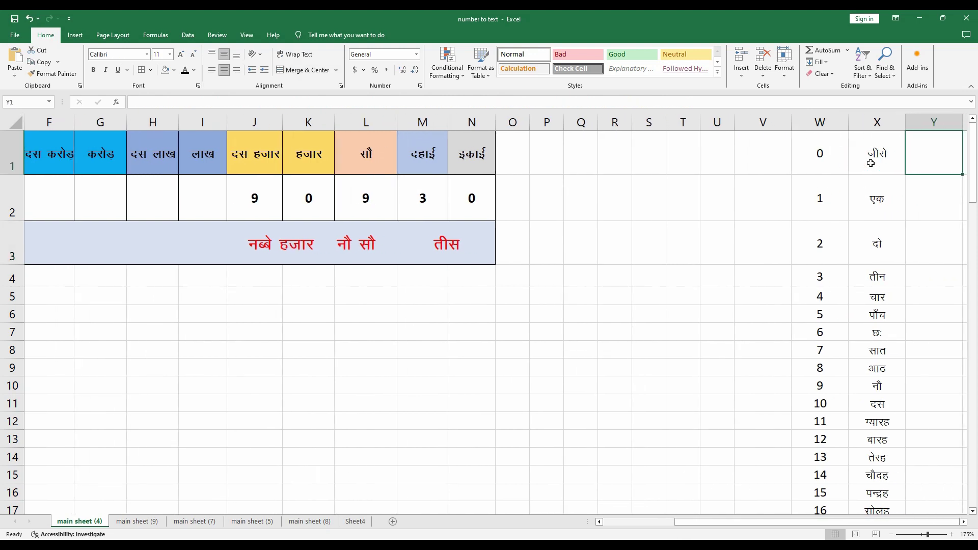
key(Right)
key(Right)
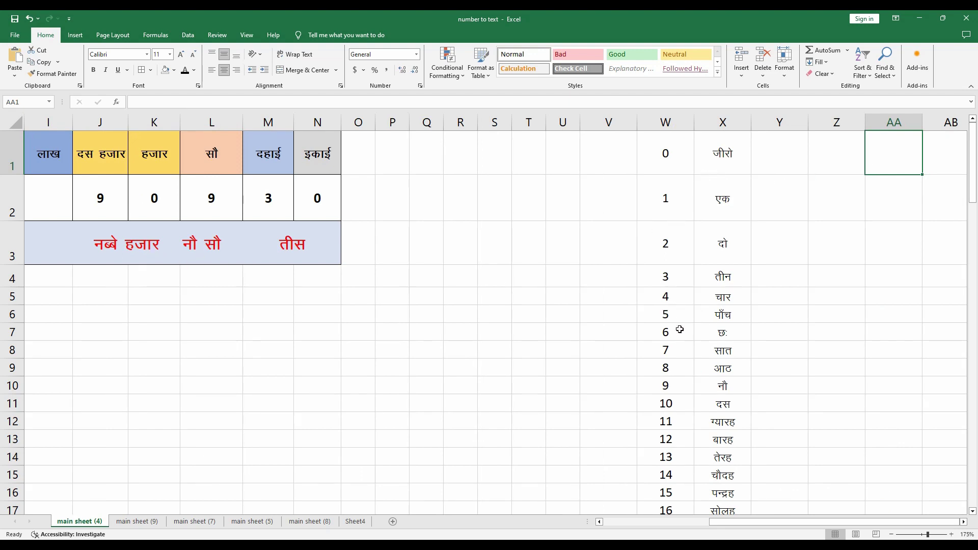
scroll(682, 342, down, 2)
scroll(683, 352, down, 3)
scroll(683, 354, down, 3)
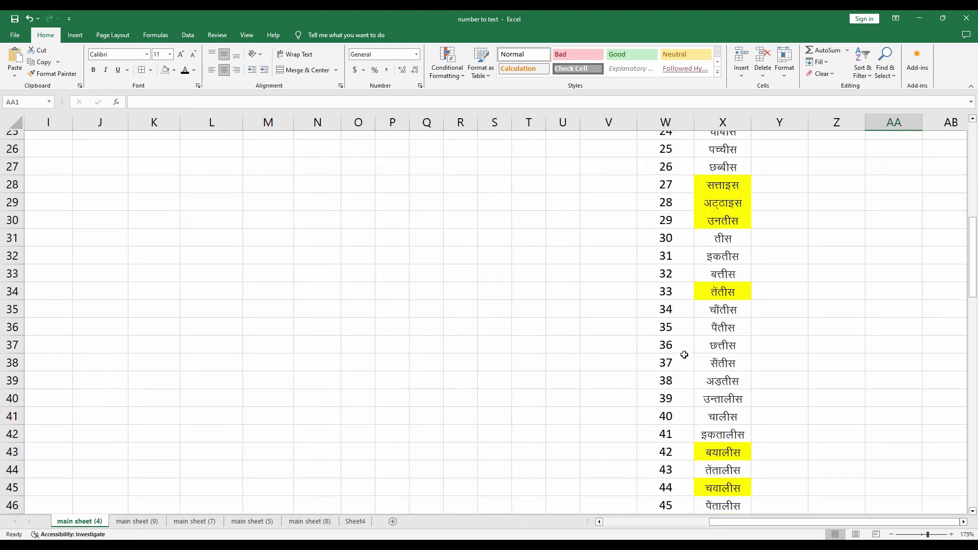
scroll(684, 355, down, 4)
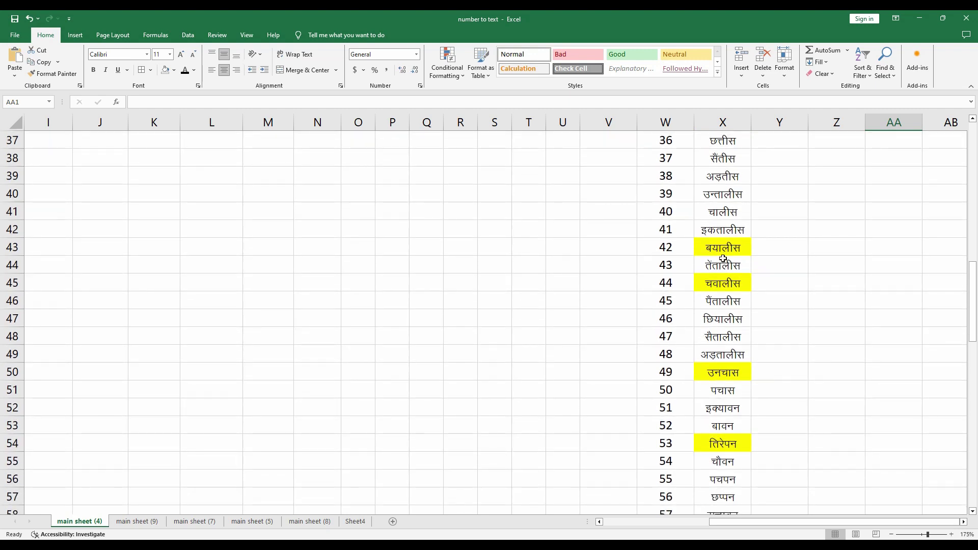
scroll(715, 426, down, 1)
scroll(715, 426, down, 4)
scroll(715, 426, down, 1)
scroll(714, 425, down, 6)
scroll(715, 427, down, 3)
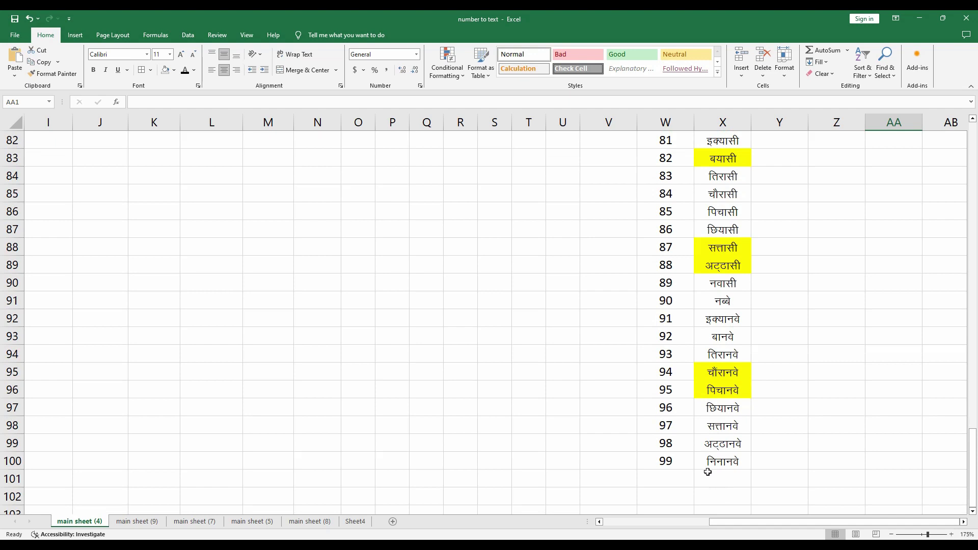
scroll(708, 471, up, 2)
scroll(709, 468, up, 2)
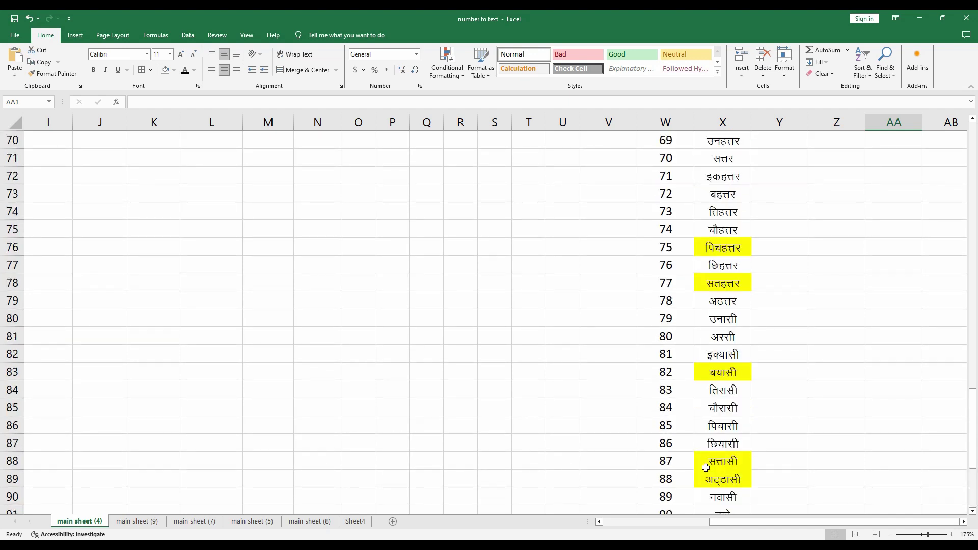
scroll(706, 468, up, 3)
scroll(705, 468, up, 3)
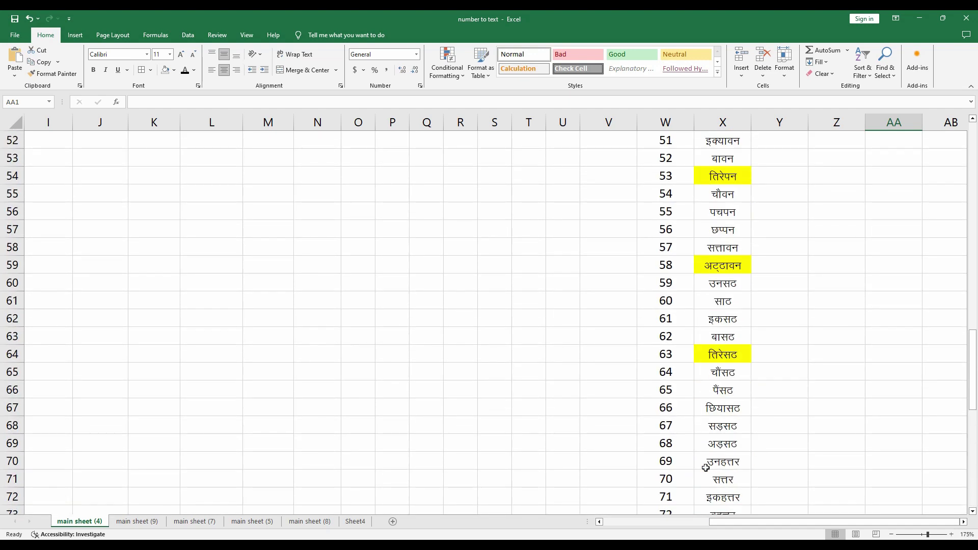
scroll(705, 468, up, 4)
scroll(706, 467, up, 3)
scroll(706, 468, up, 3)
scroll(706, 468, up, 2)
scroll(705, 468, up, 2)
scroll(705, 468, down, 2)
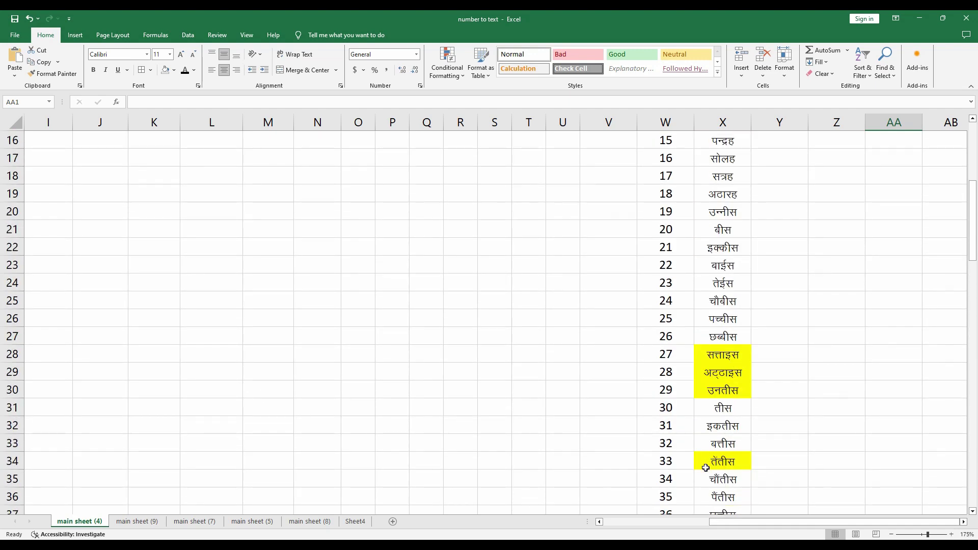
click(722, 375)
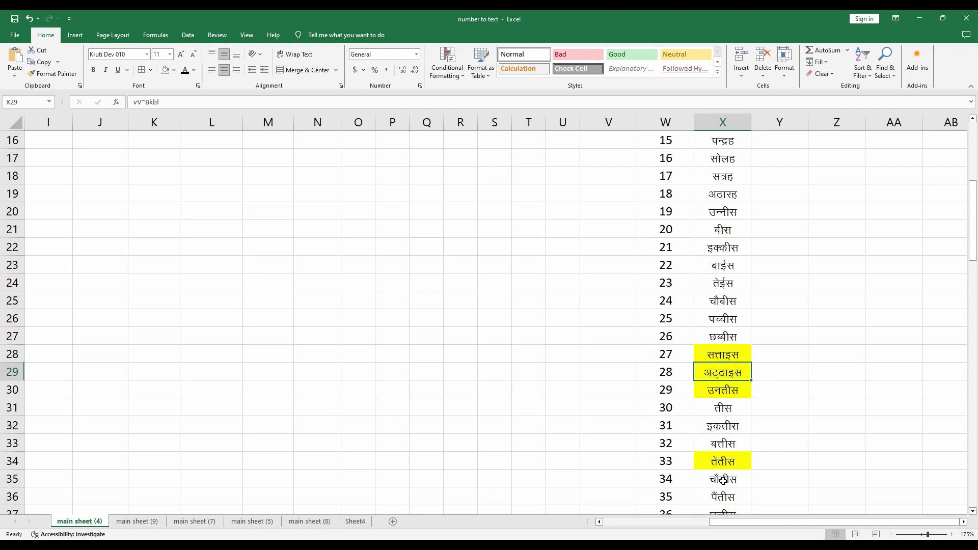
drag(742, 523, 631, 523)
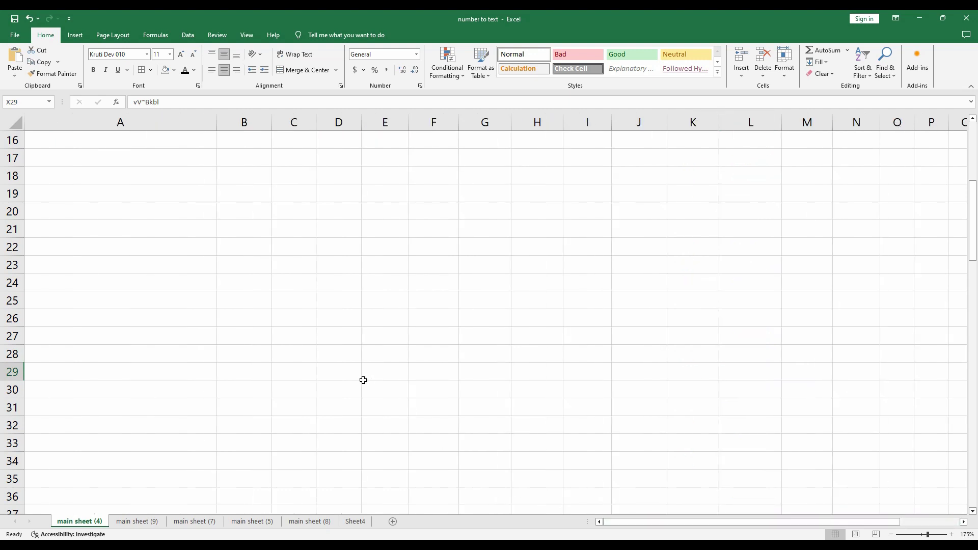
scroll(363, 380, up, 5)
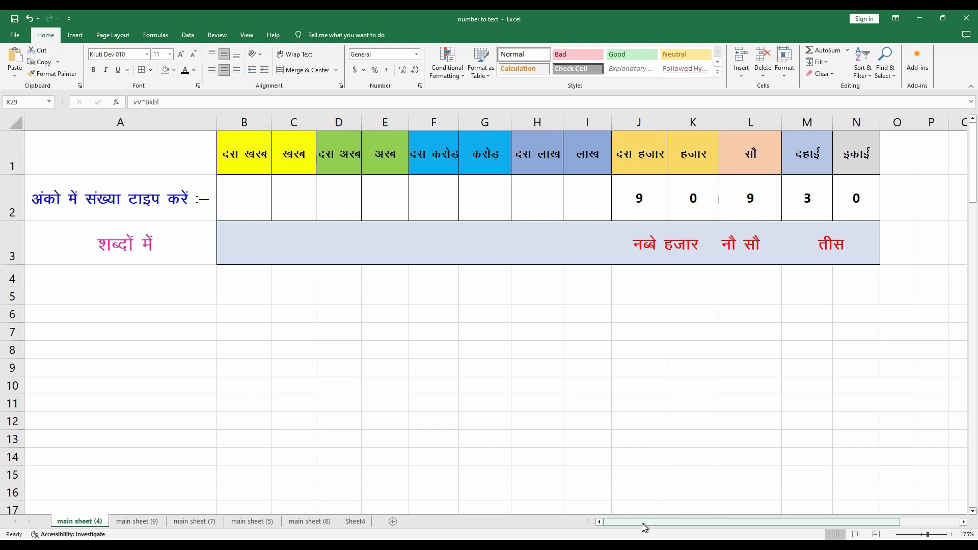
drag(635, 524, 769, 513)
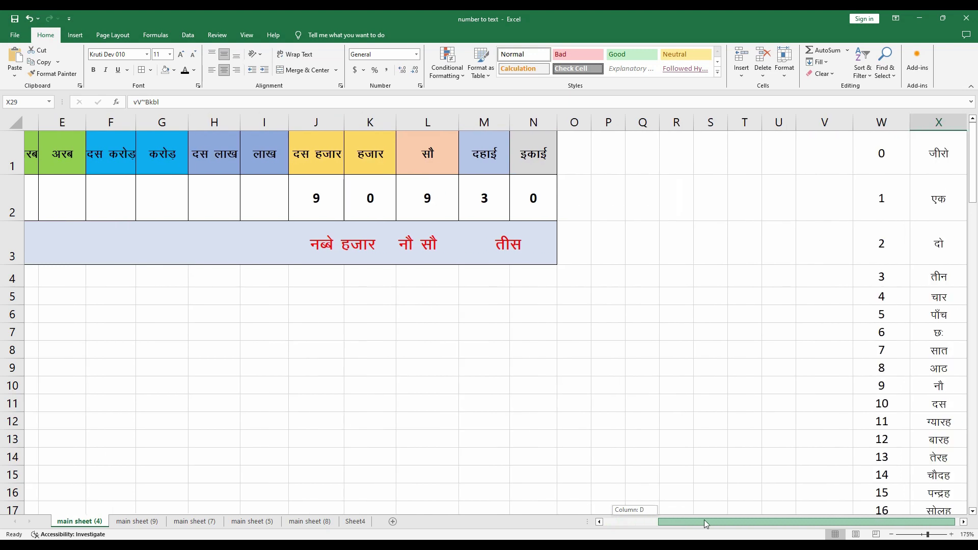
scroll(843, 421, down, 3)
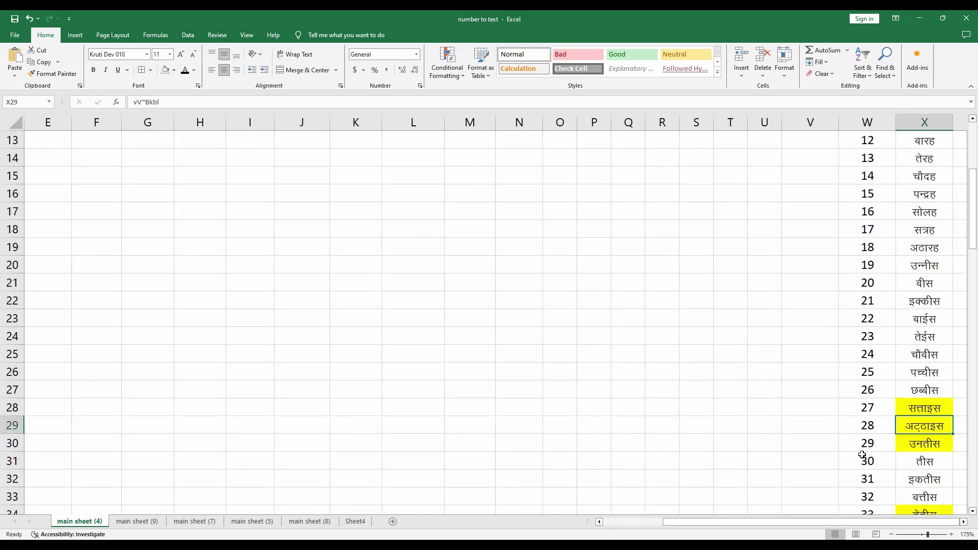
click(920, 438)
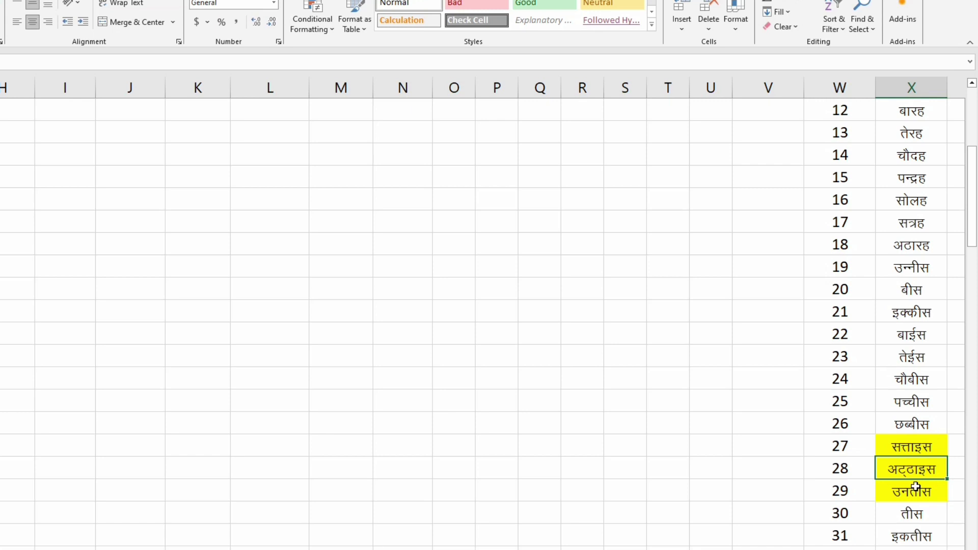
scroll(936, 489, down, 3)
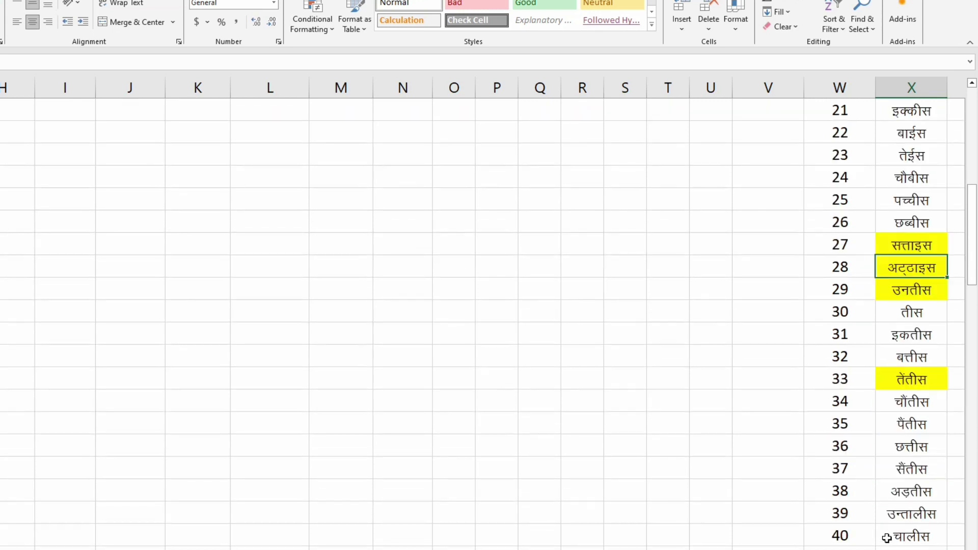
scroll(887, 541, down, 3)
scroll(885, 544, down, 3)
scroll(885, 544, down, 3)
scroll(885, 544, down, 7)
scroll(885, 544, down, 5)
scroll(885, 545, down, 1)
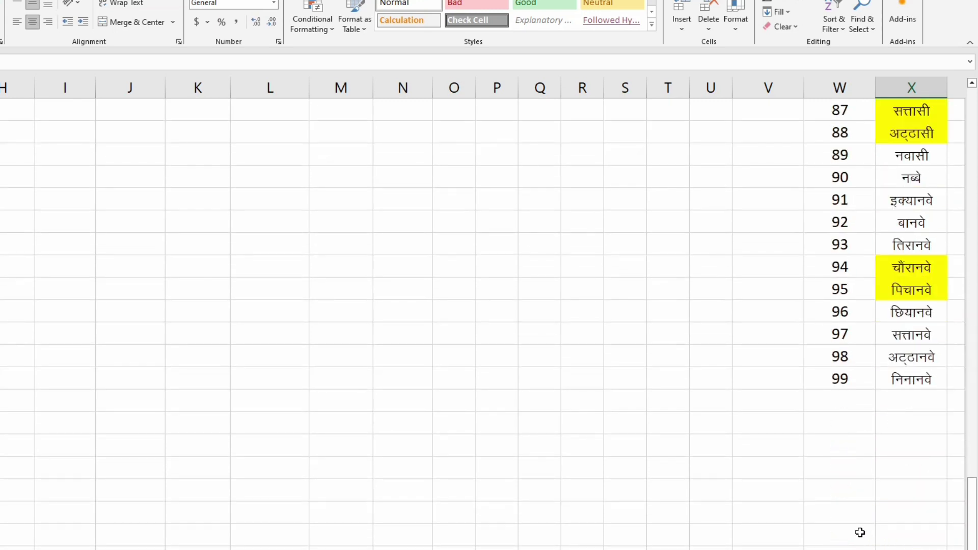
scroll(861, 531, up, 2)
scroll(892, 543, up, 1)
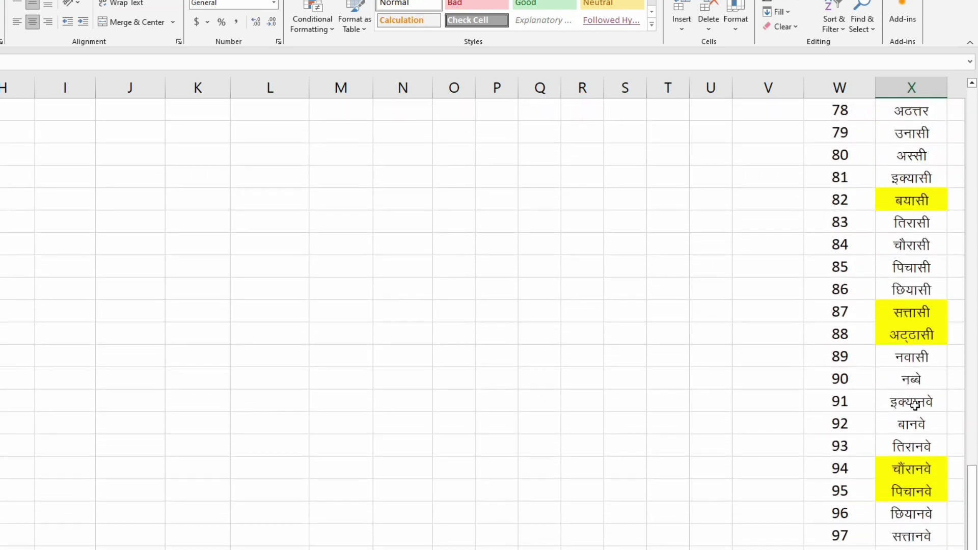
scroll(892, 407, up, 2)
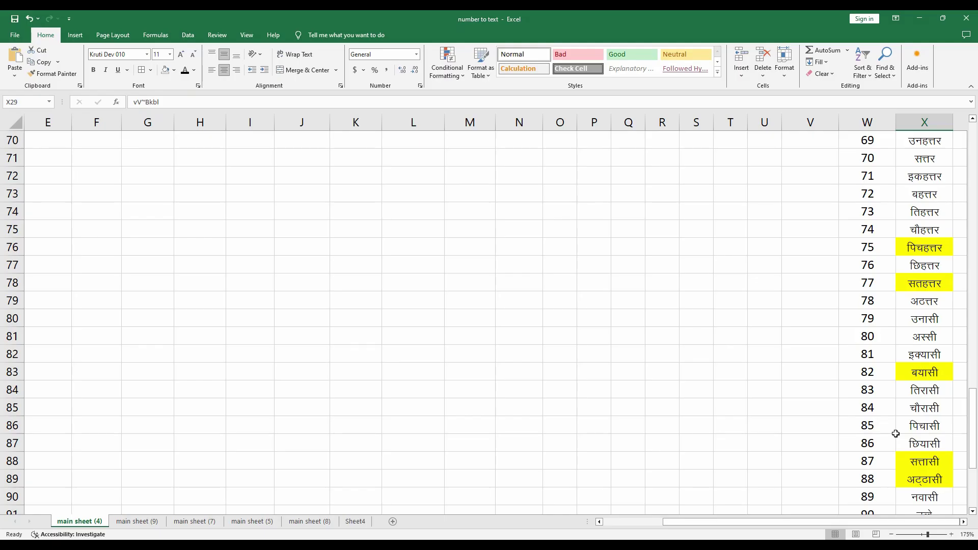
drag(722, 522, 597, 530)
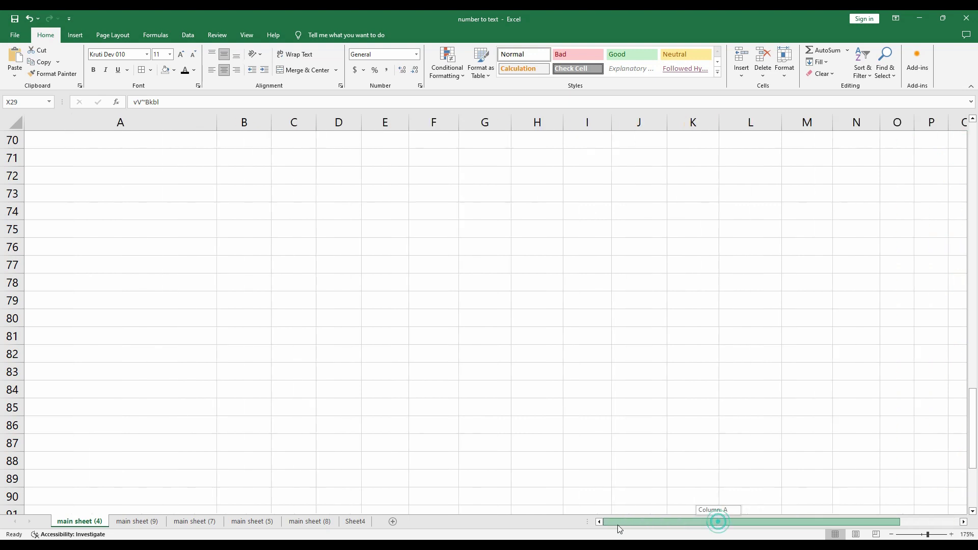
scroll(451, 457, up, 4)
scroll(437, 430, up, 8)
scroll(437, 430, up, 8)
scroll(437, 430, up, 1)
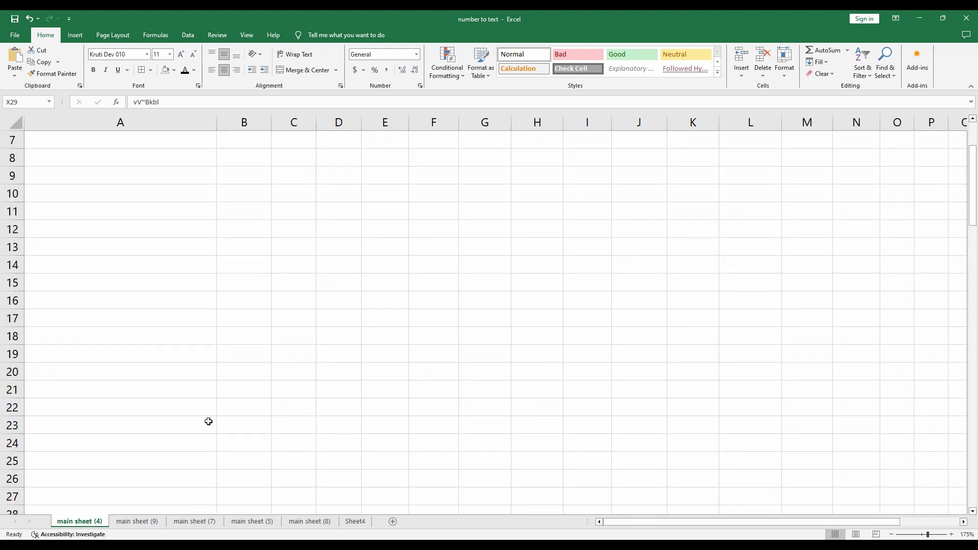
scroll(208, 421, up, 2)
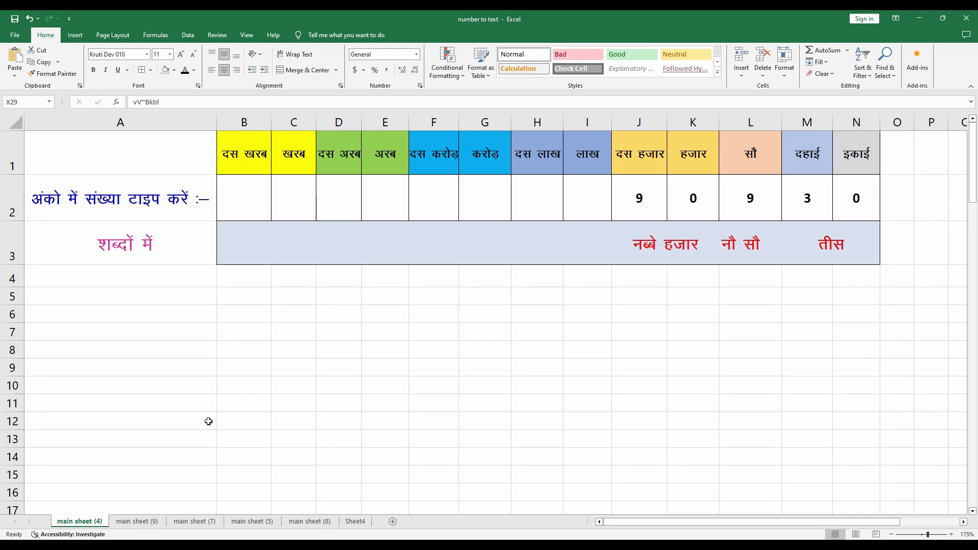